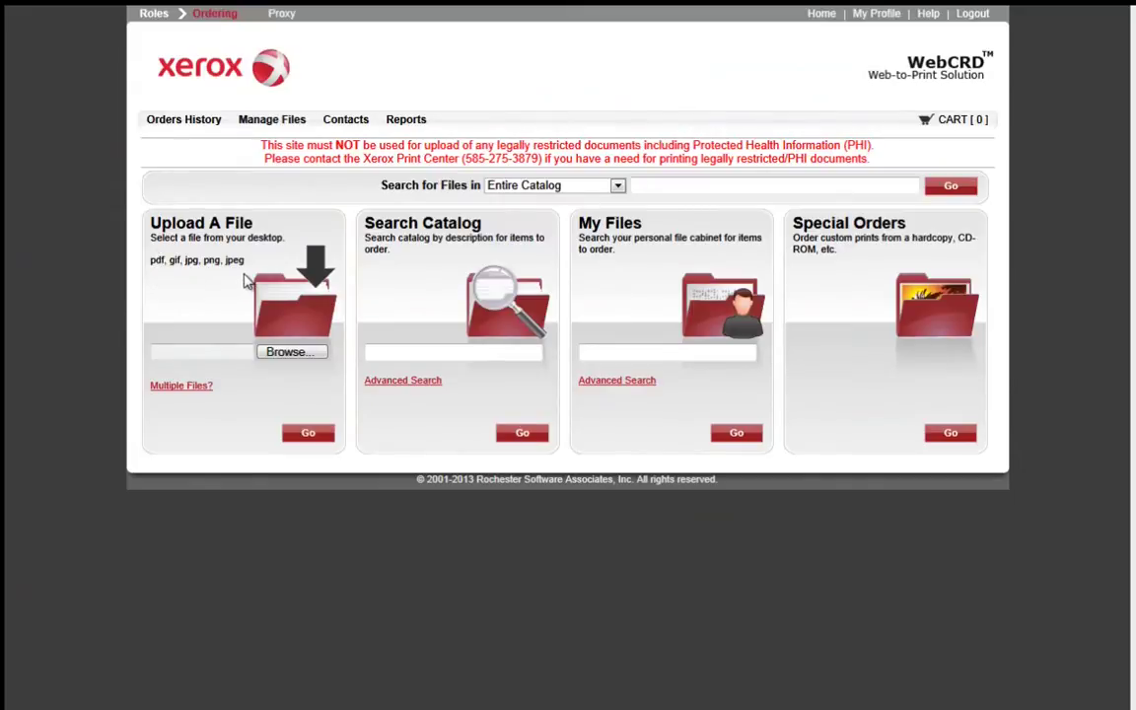
Step: Choose the Healthcare Edge Brochure PDF from the desktop as the file to upload
left_click(302, 356)
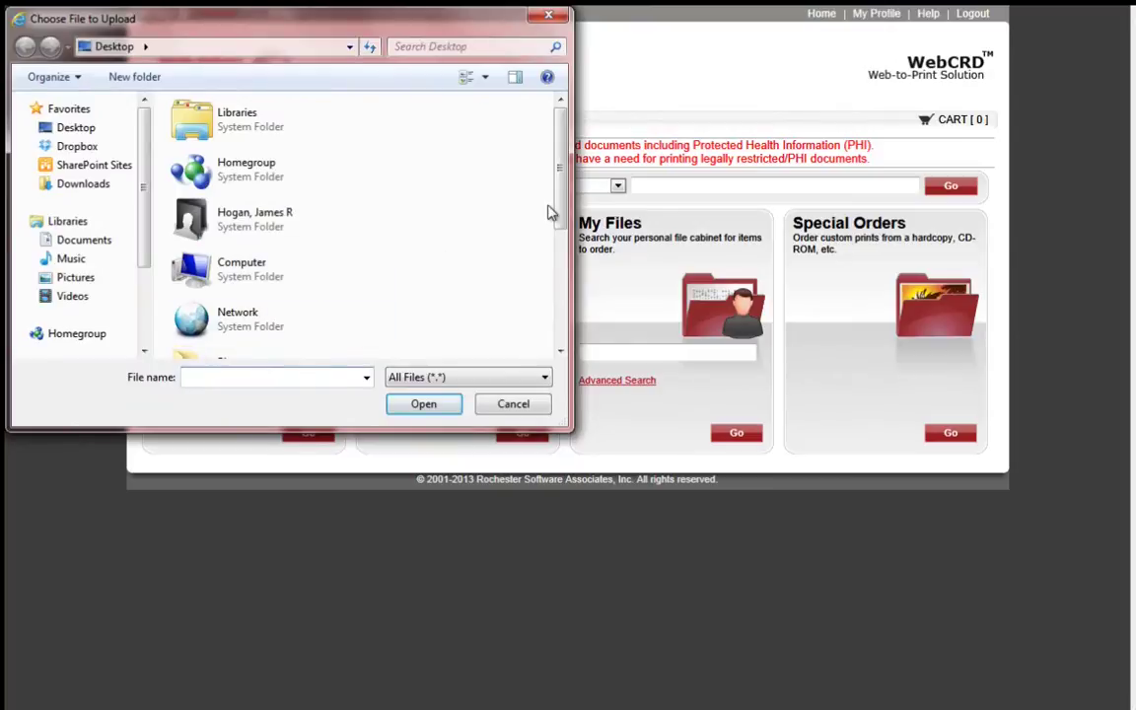
mouse_move(558, 211)
left_mouse_down()
mouse_move(562, 241)
mouse_move(528, 303)
left_mouse_up()
left_click(320, 173)
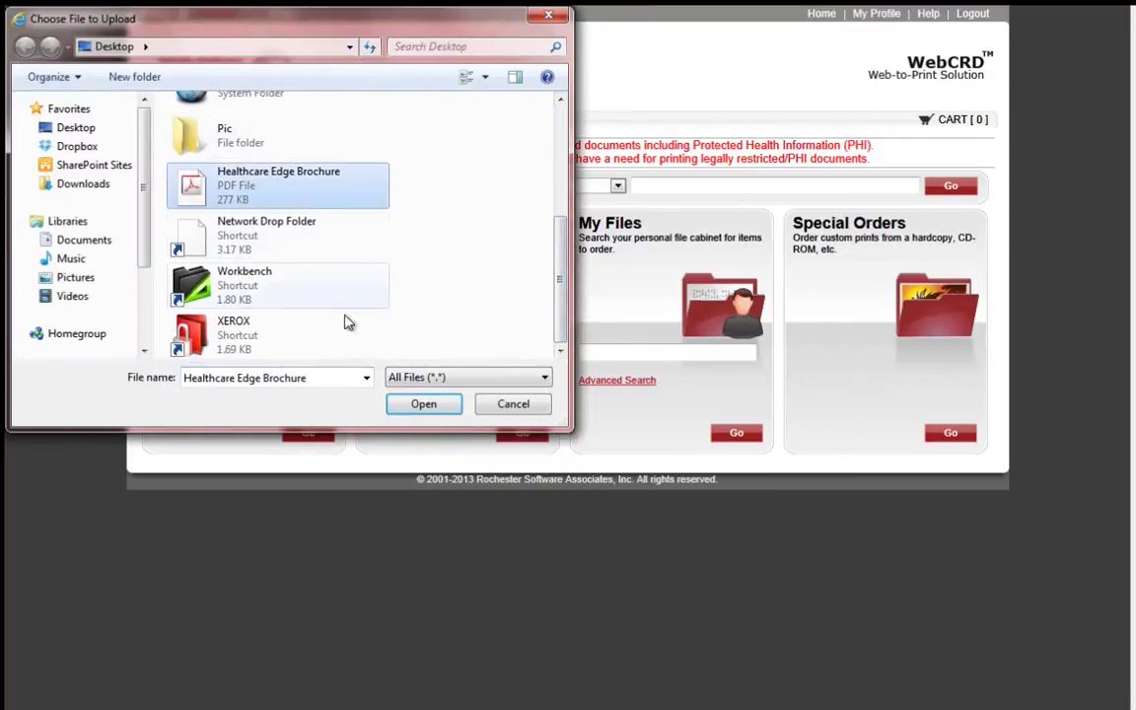
left_click(423, 405)
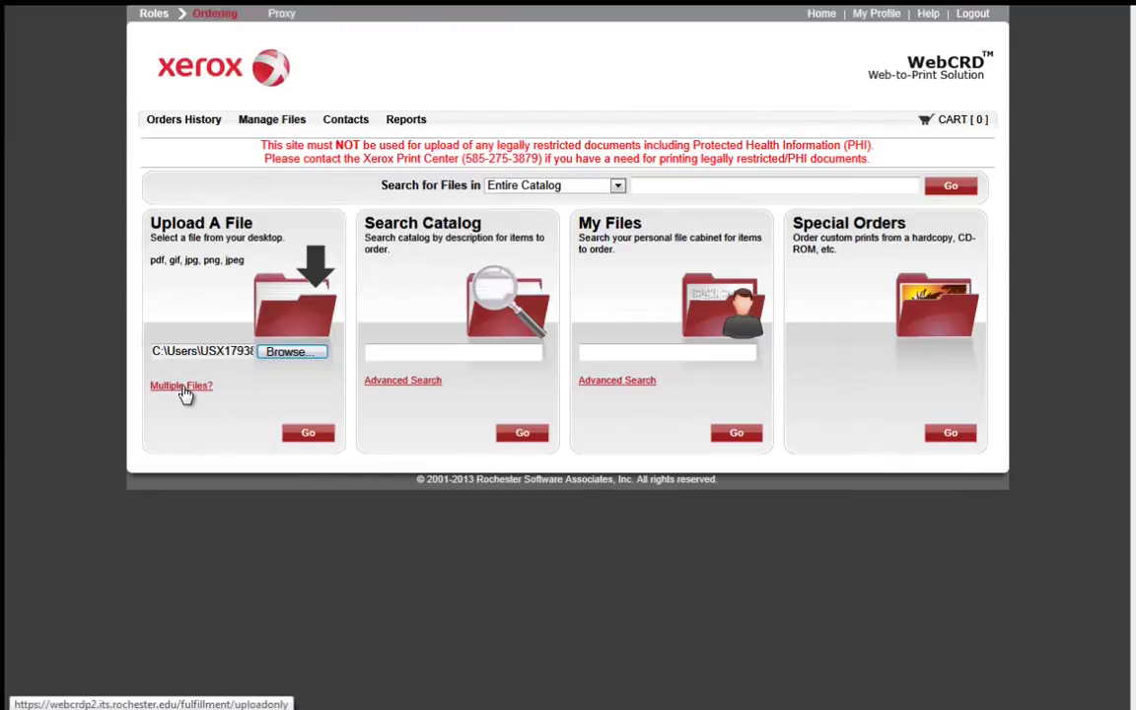
Step: Upload Healthcare_Edge_Brochure.pdf to the cart and set its quantity to 500 copies
left_click(316, 440)
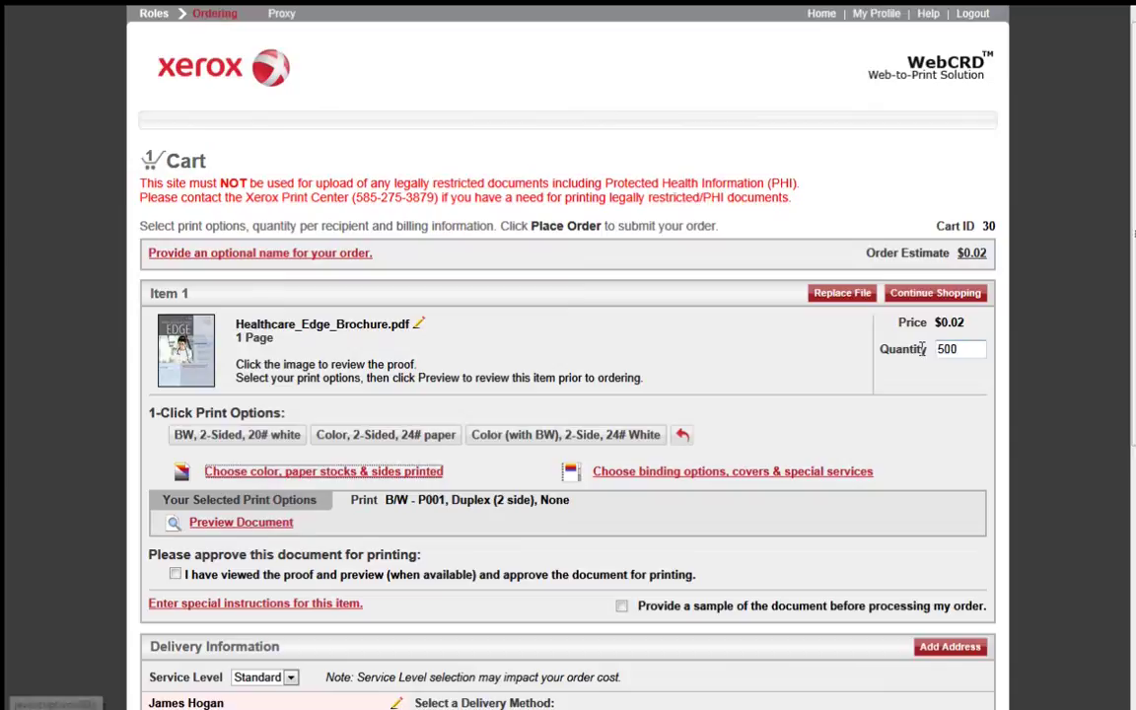
key("Tab")
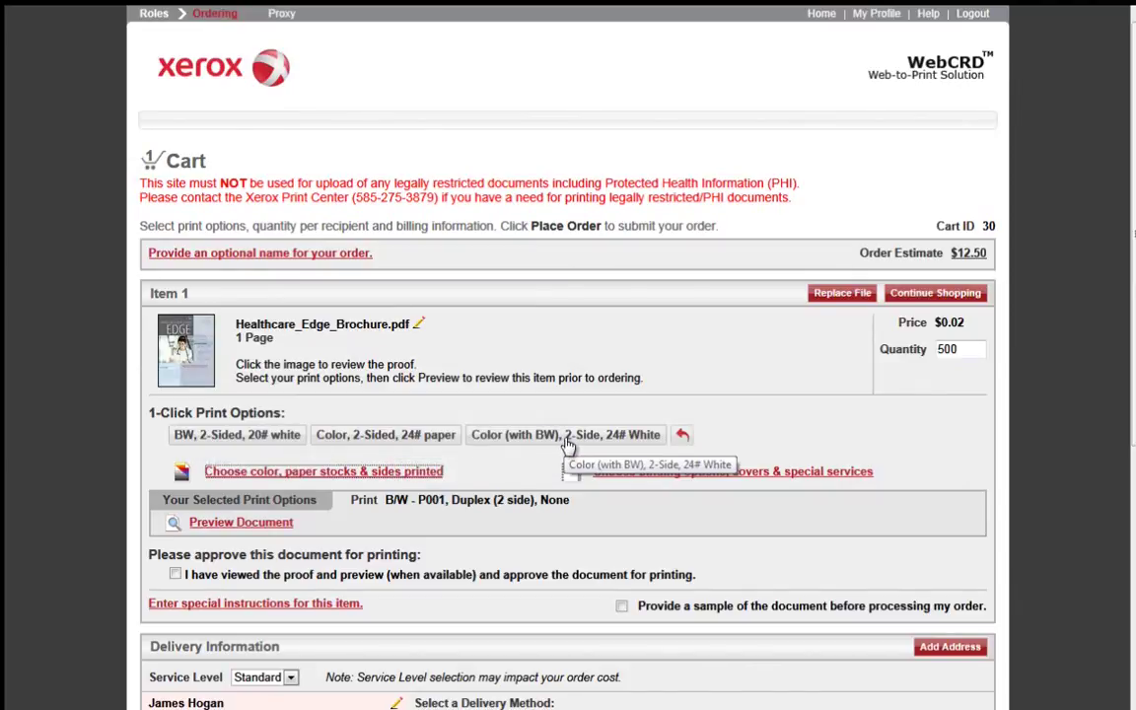
Step: Save Color - P002, Simplex (1 side), 8.5 x 11 100# white silk text as the print options
left_click(391, 475)
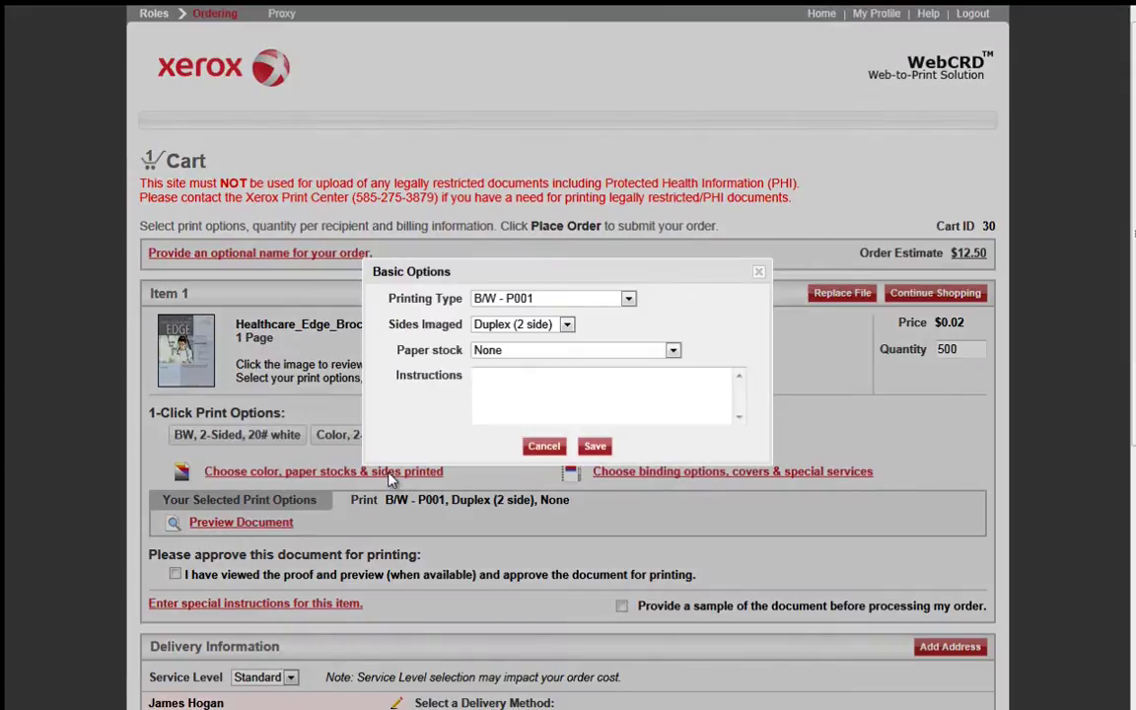
left_click(629, 299)
left_click(604, 326)
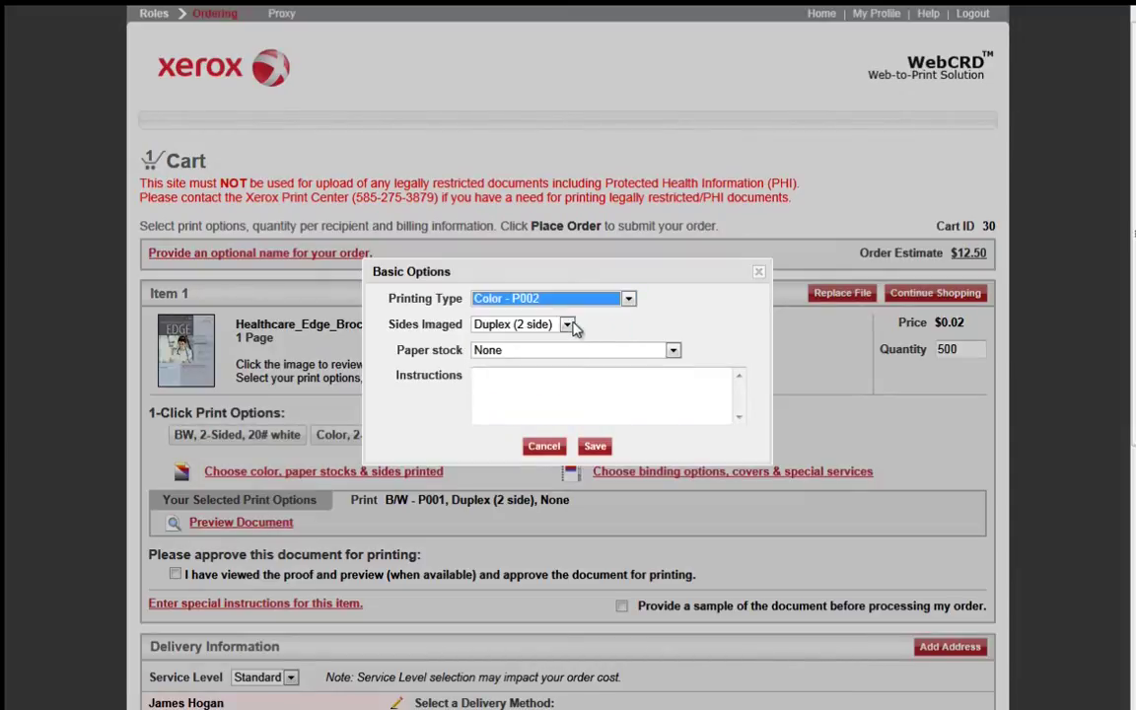
left_click(568, 325)
left_click(552, 337)
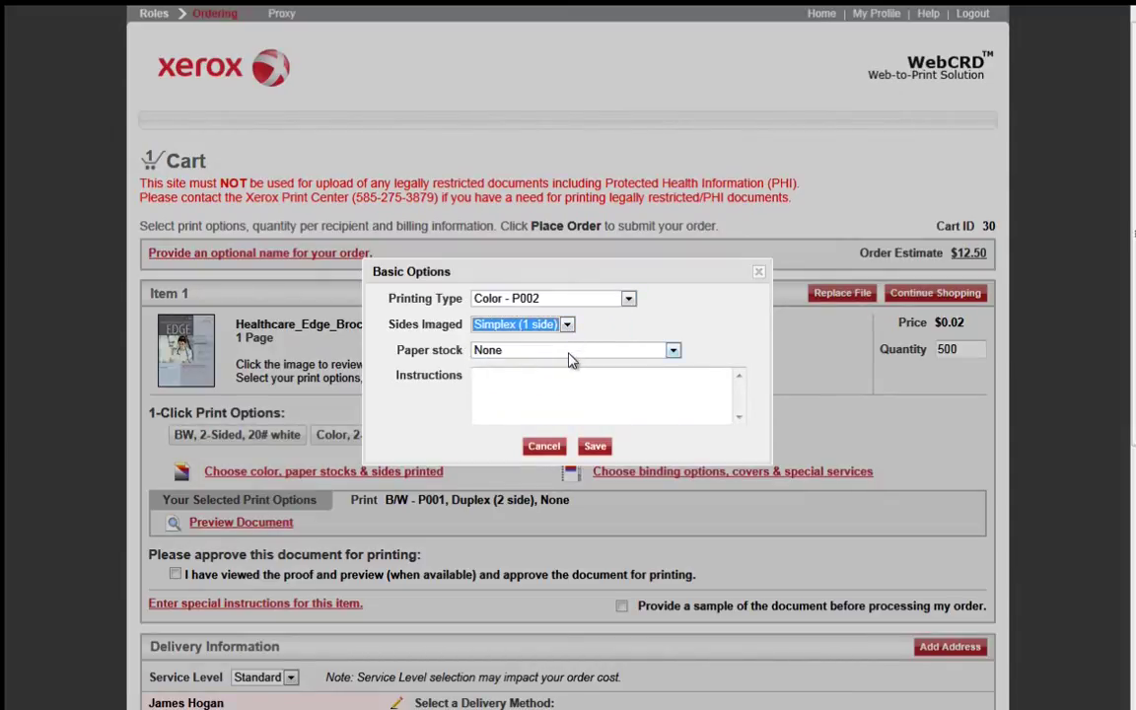
left_click(570, 353)
left_click_drag(672, 157, 668, 252)
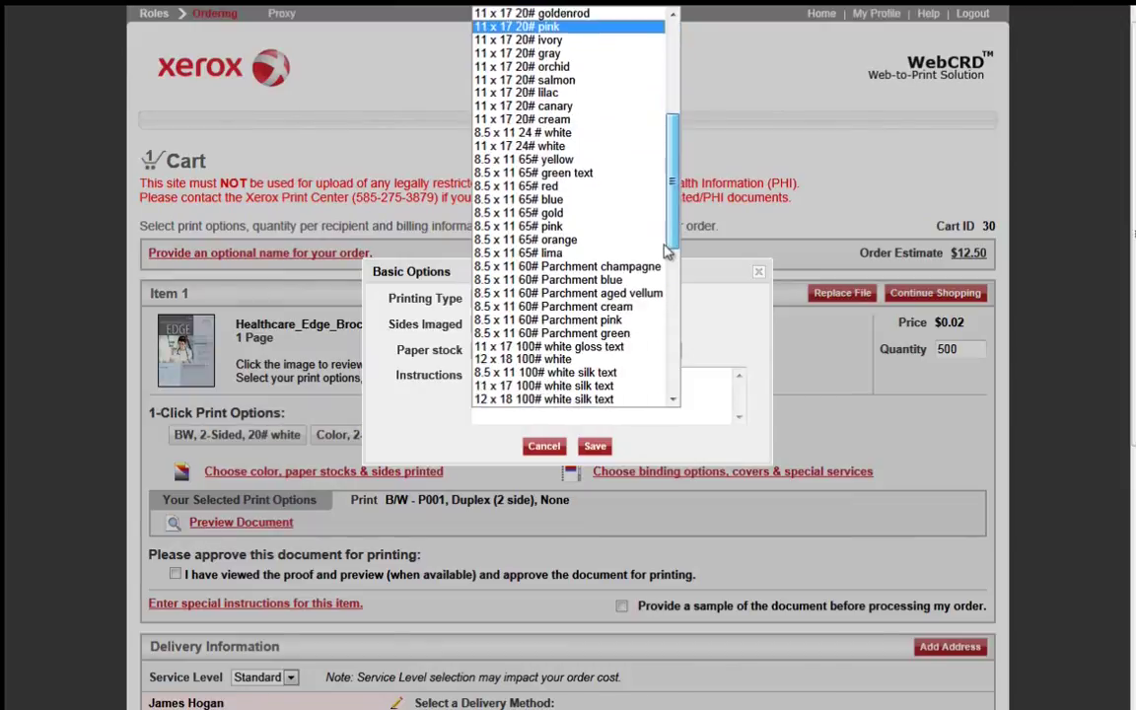
scroll(601, 247, "down", 3)
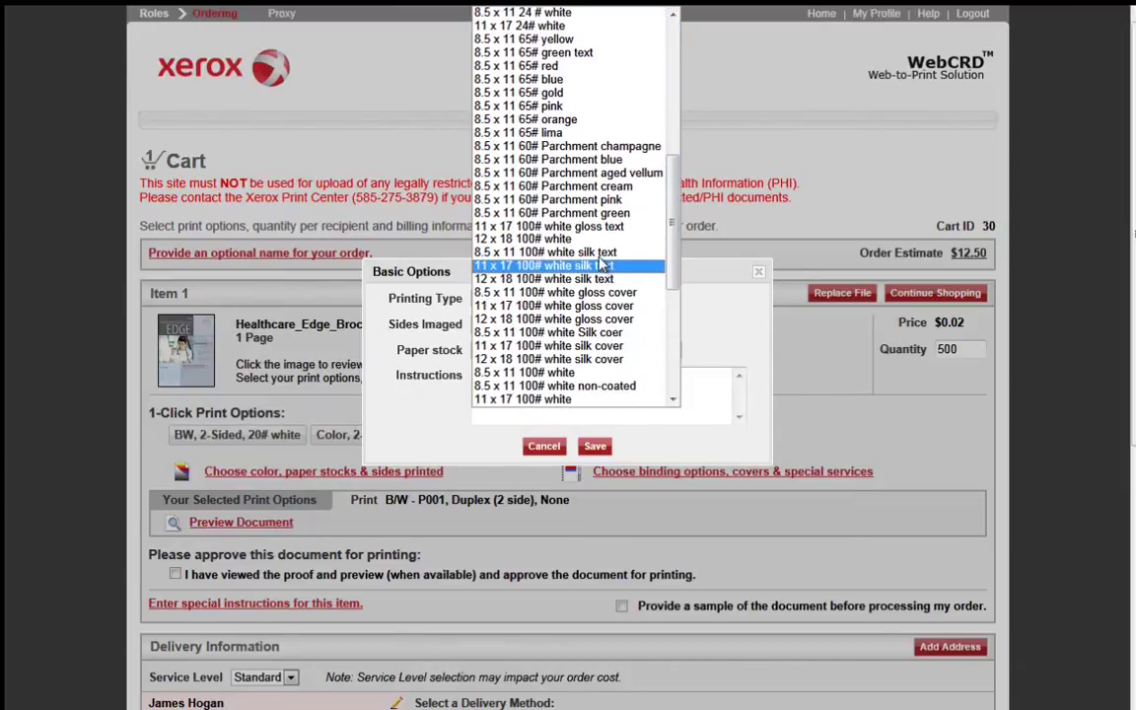
left_click(592, 253)
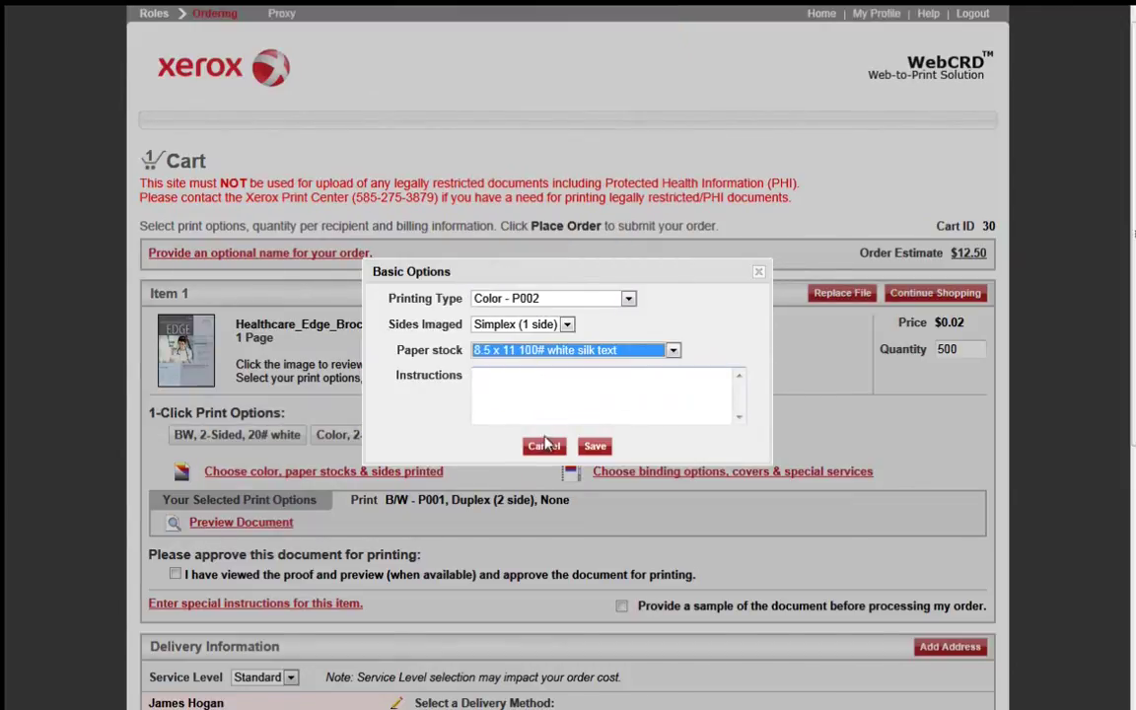
left_click(595, 449)
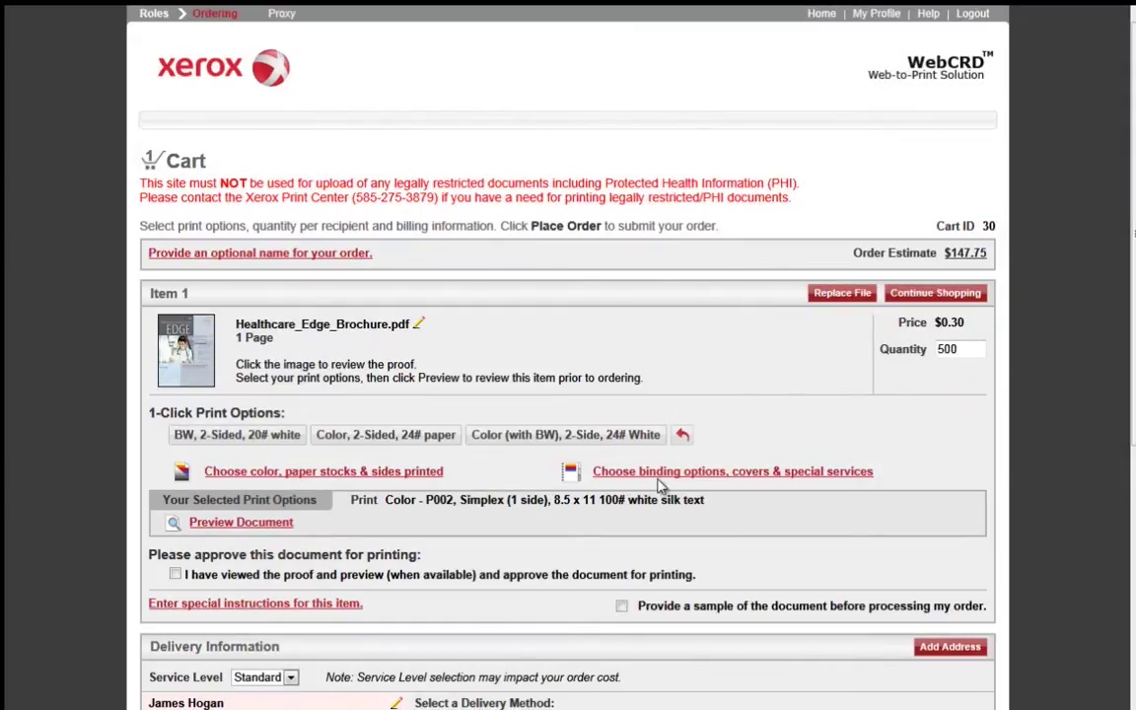
Step: Open the binding, covers and special services options and review the Folding & Drilling choices
left_click(662, 477)
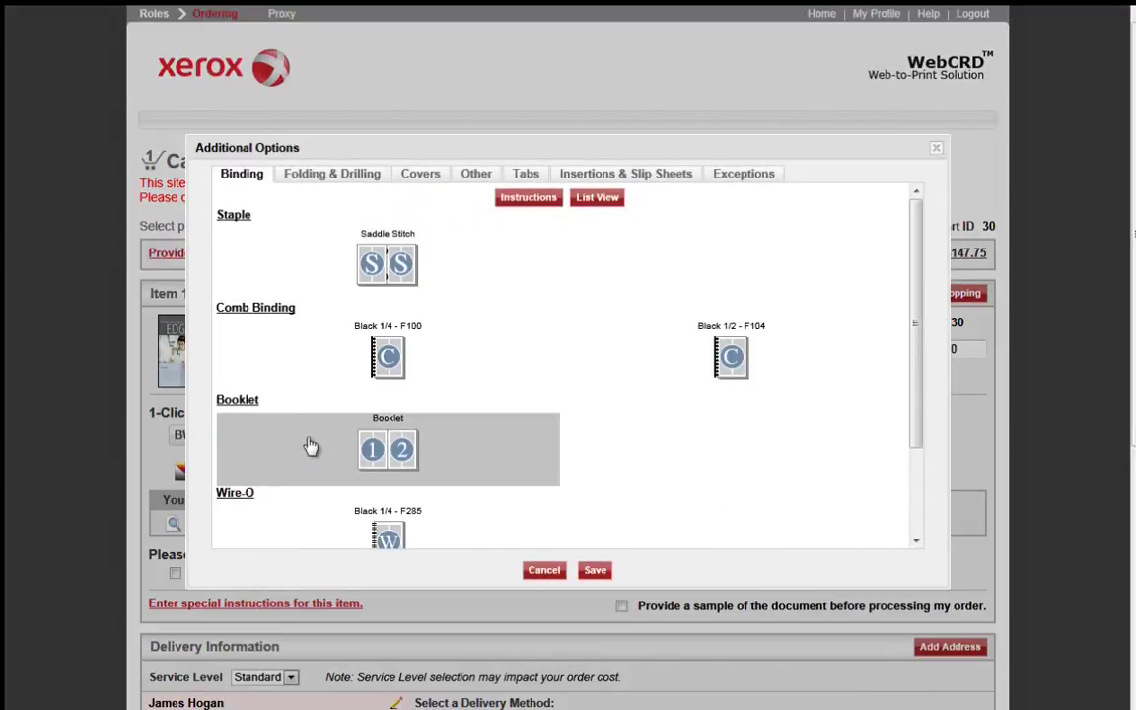
scroll(310, 460, "down", 5)
scroll(301, 471, "up", 6)
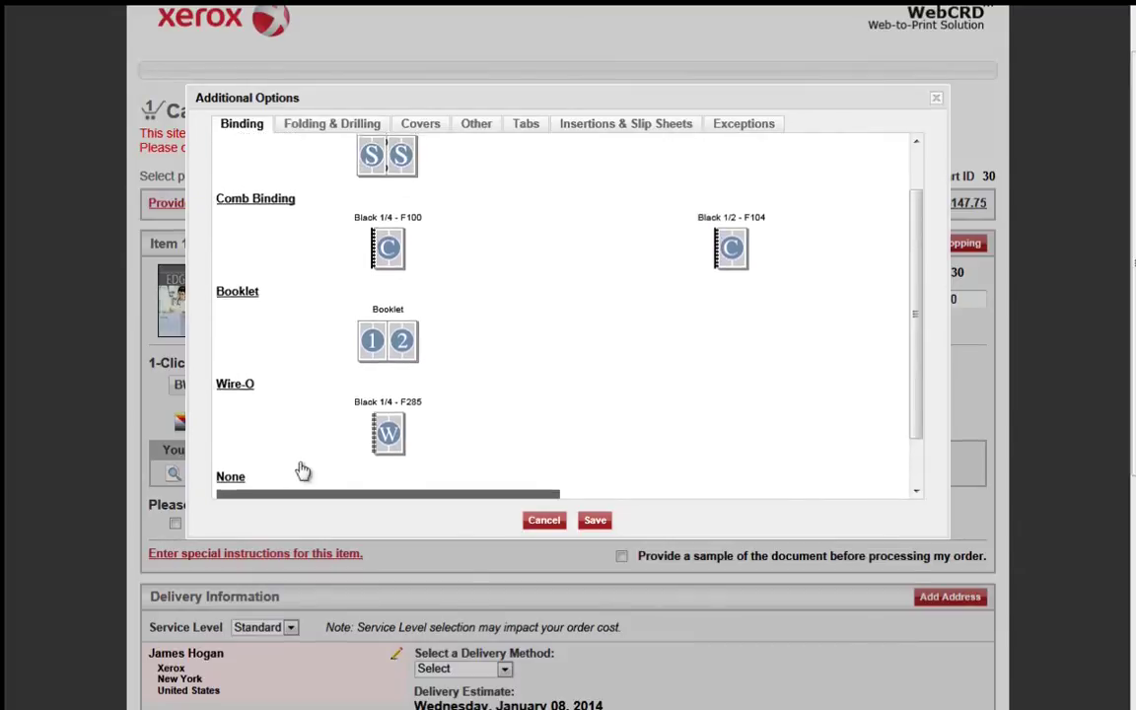
left_click(318, 184)
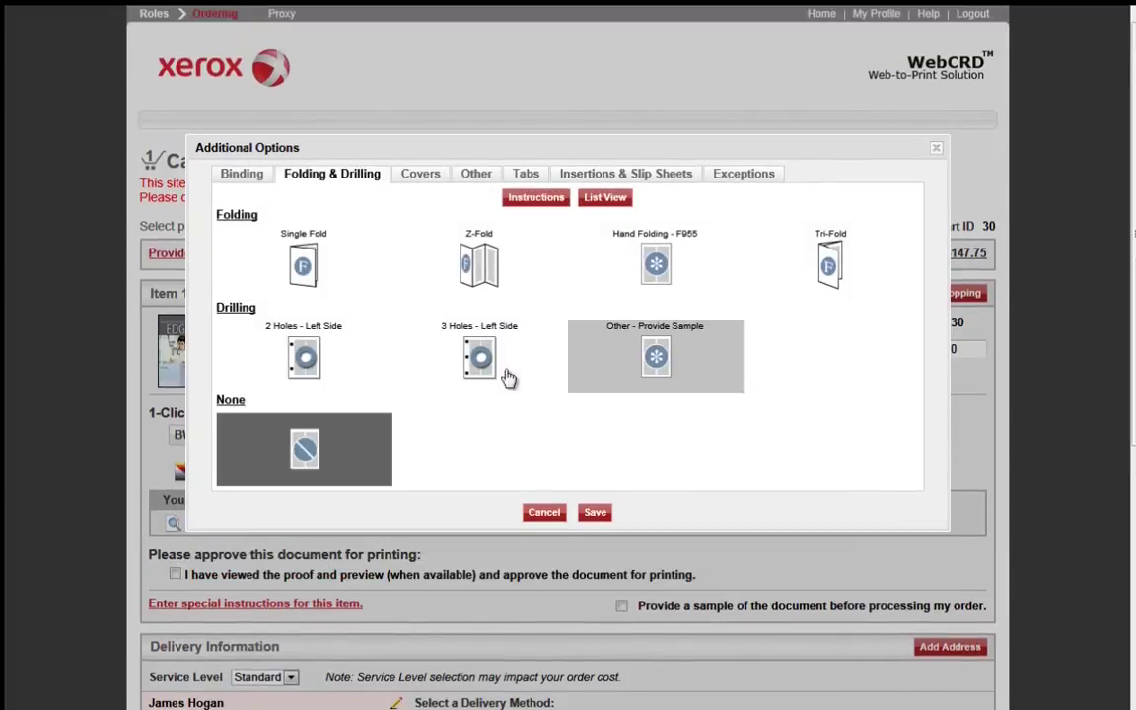
Step: Keep no front or back cover and no cover stock, then review the Other finishing services
left_click(416, 178)
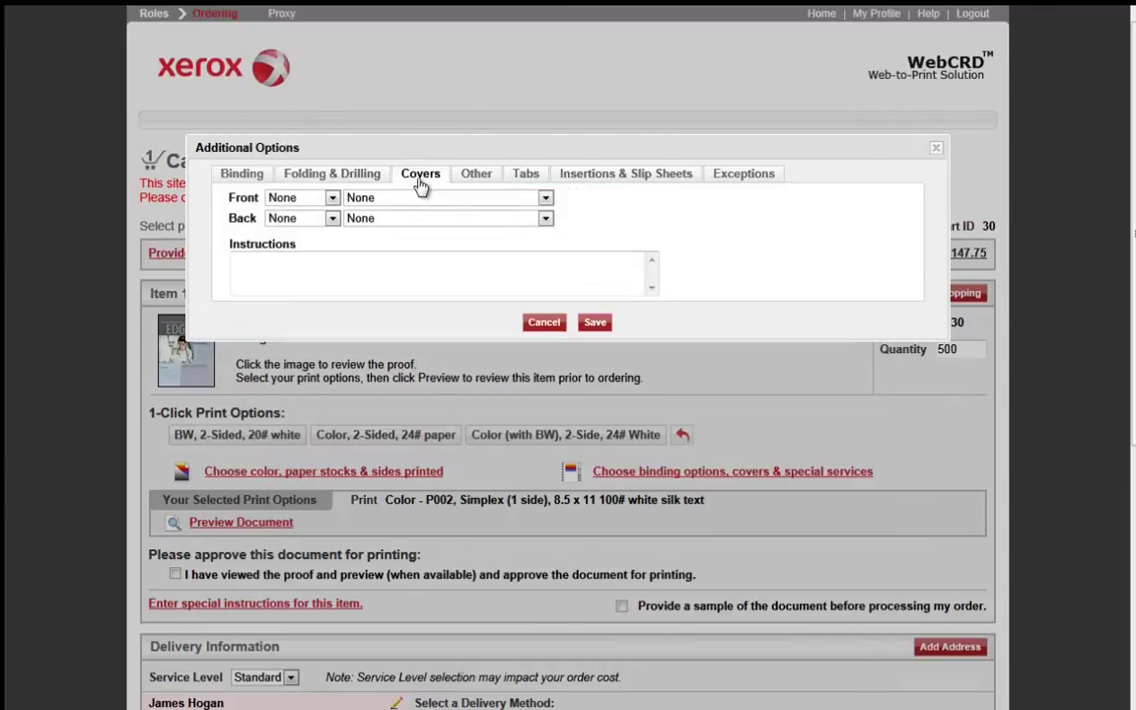
left_click(331, 197)
left_click(331, 197)
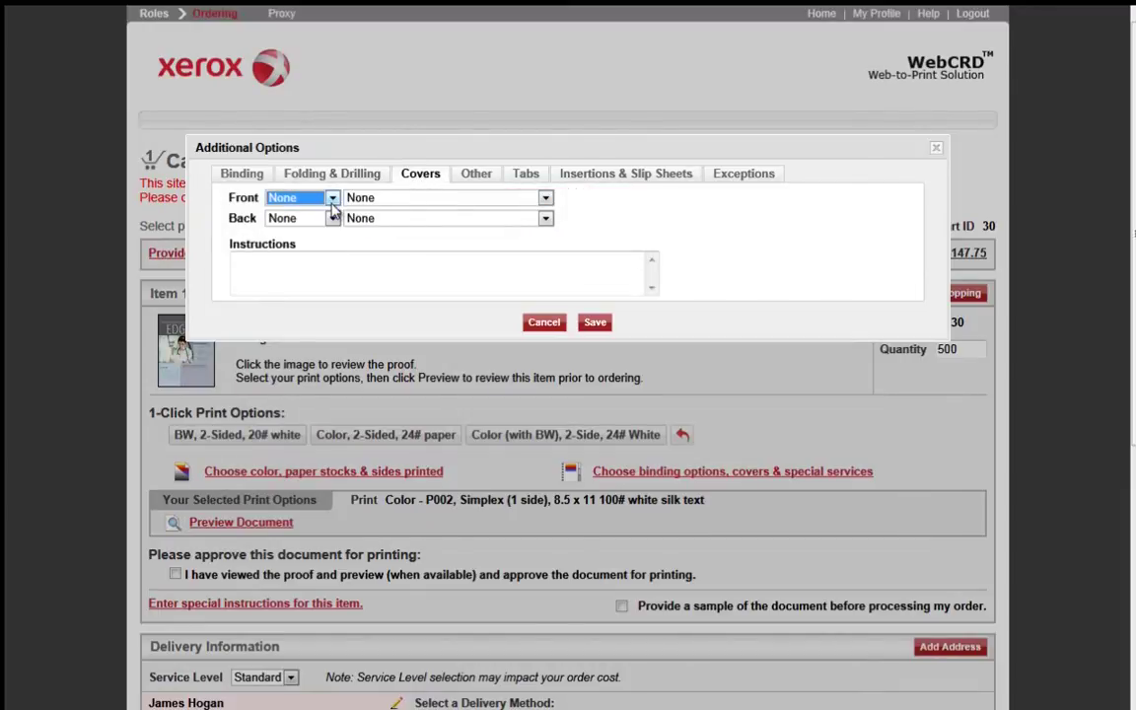
left_click(333, 219)
left_click(333, 225)
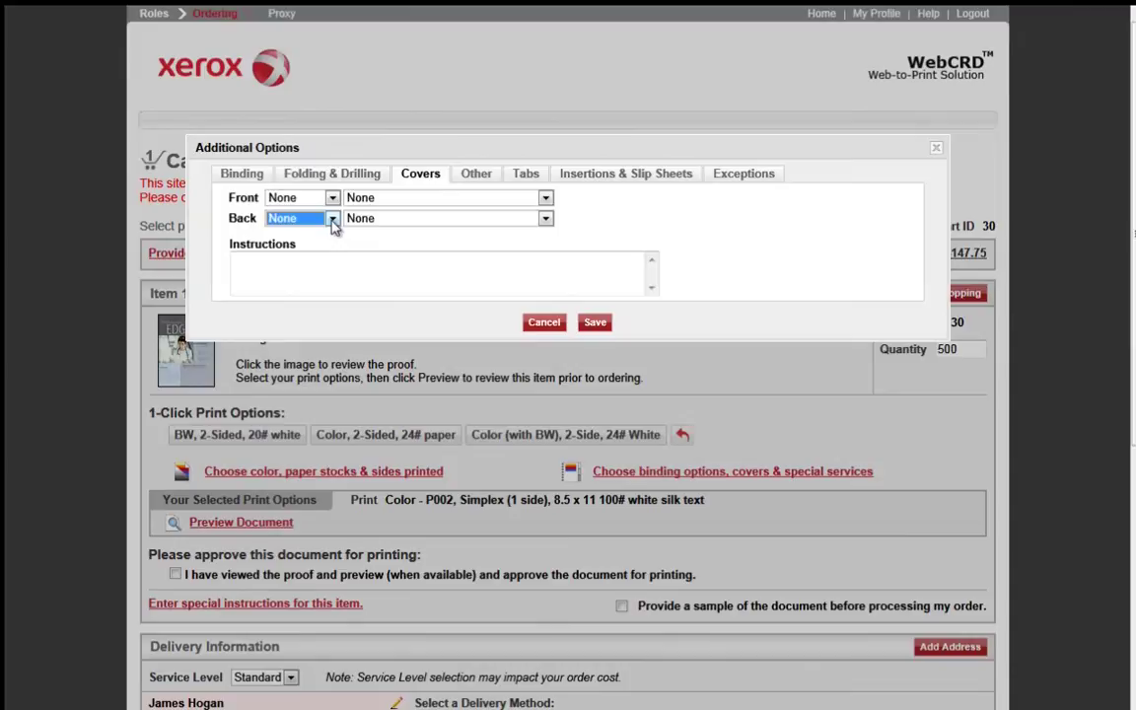
left_click(546, 198)
left_click(547, 201)
left_click(469, 182)
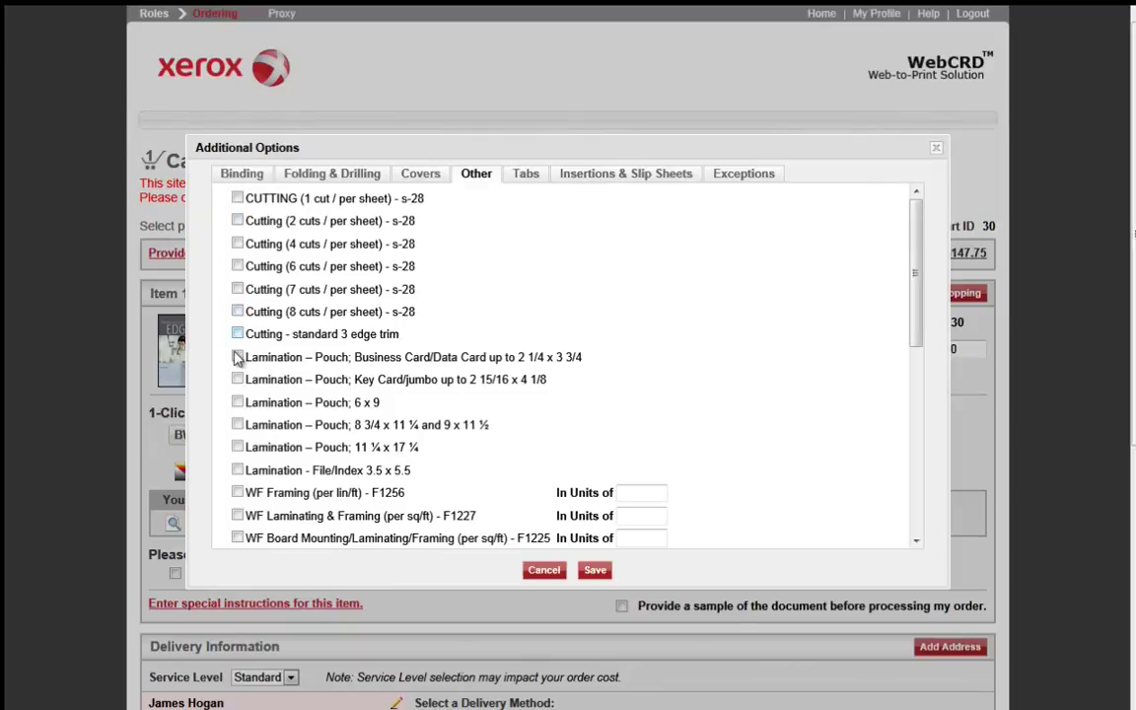
scroll(271, 468, "down", 5)
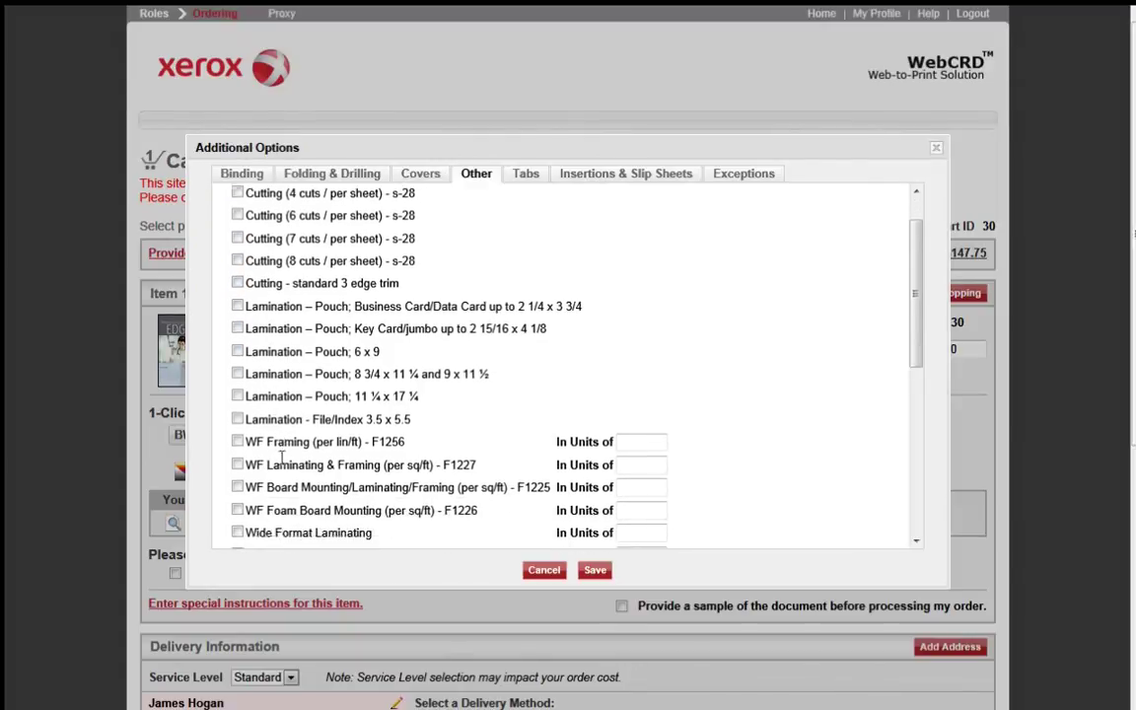
scroll(281, 456, "up", 6)
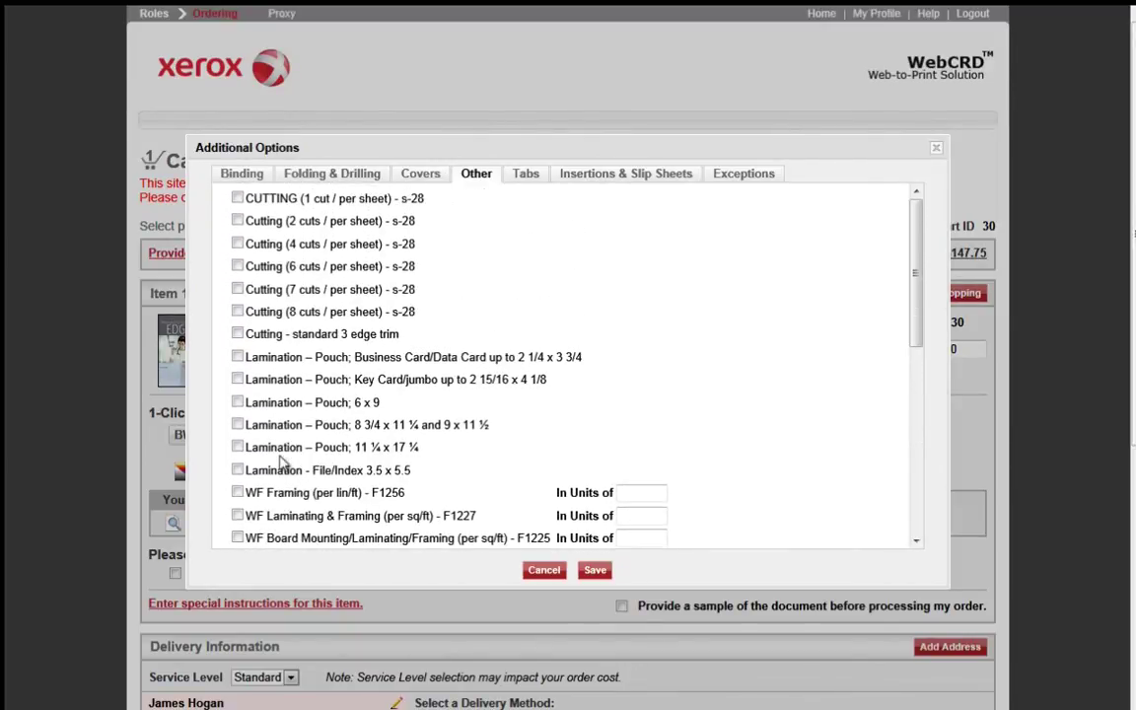
Step: Define a tab Before page 5 with text 'Intro', Customer provided stock, Helvetica 12
left_click(527, 178)
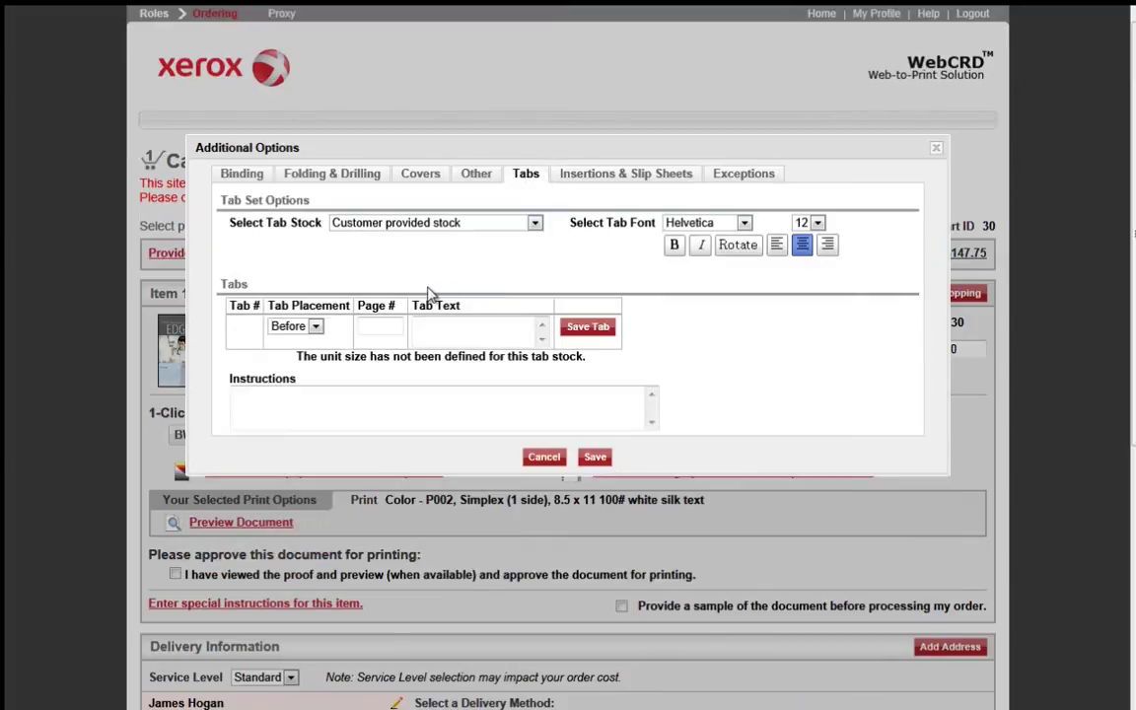
left_click(535, 224)
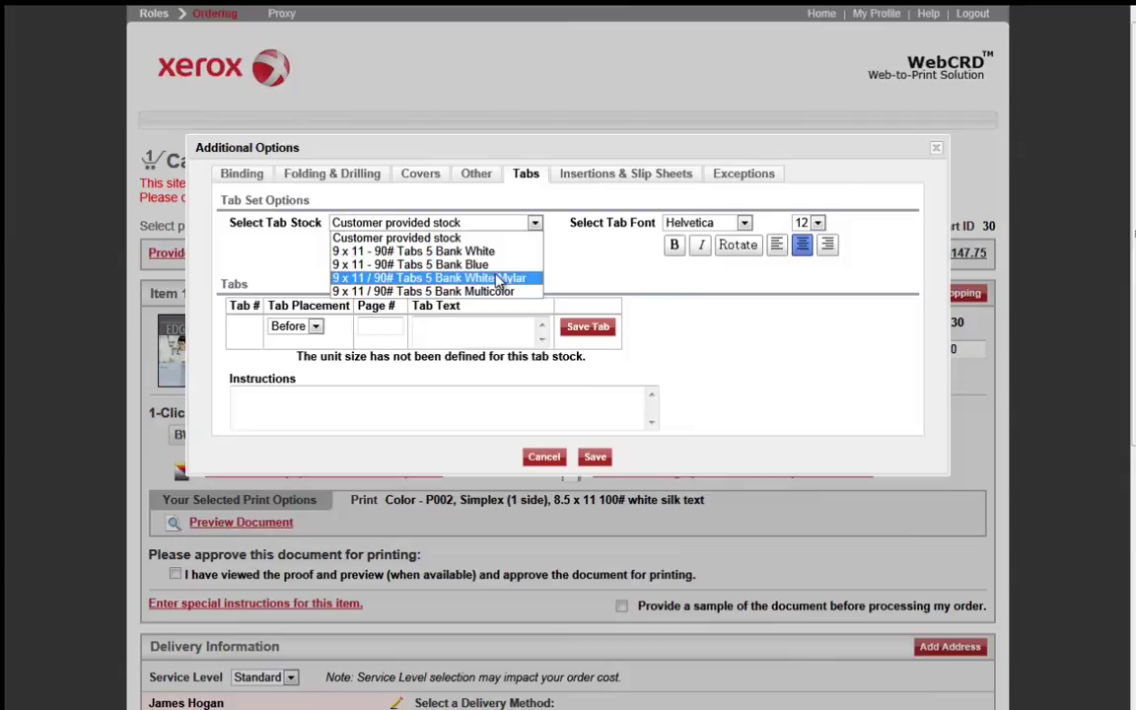
left_click(553, 245)
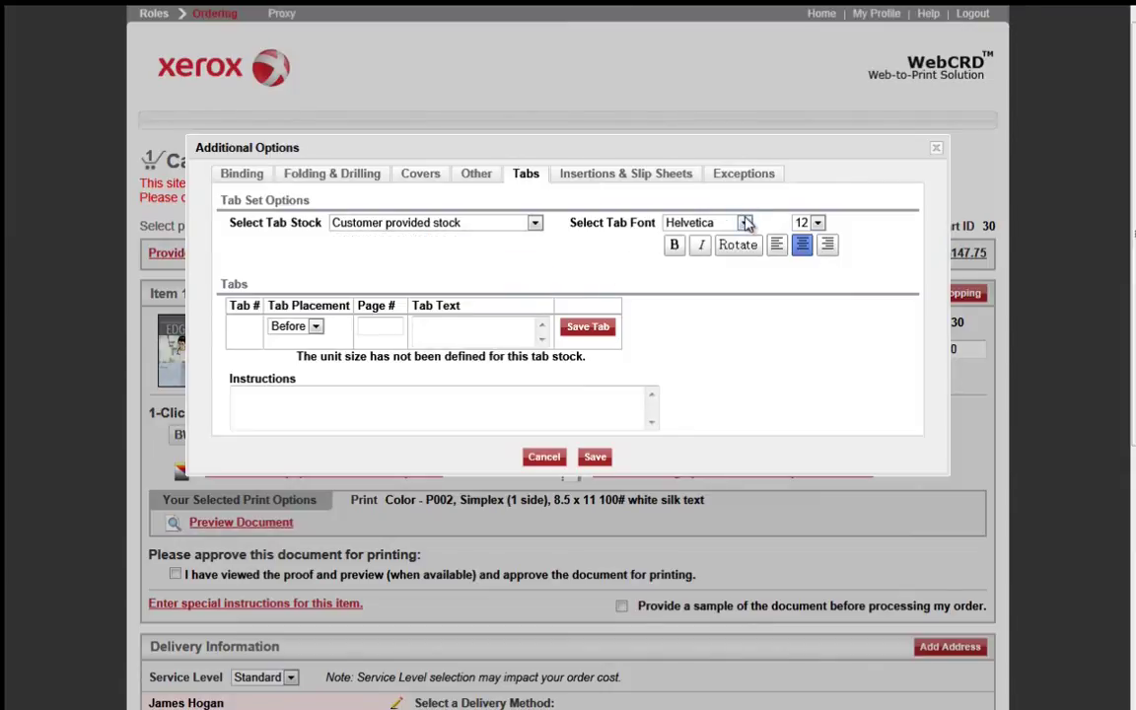
left_click(746, 223)
left_click(817, 224)
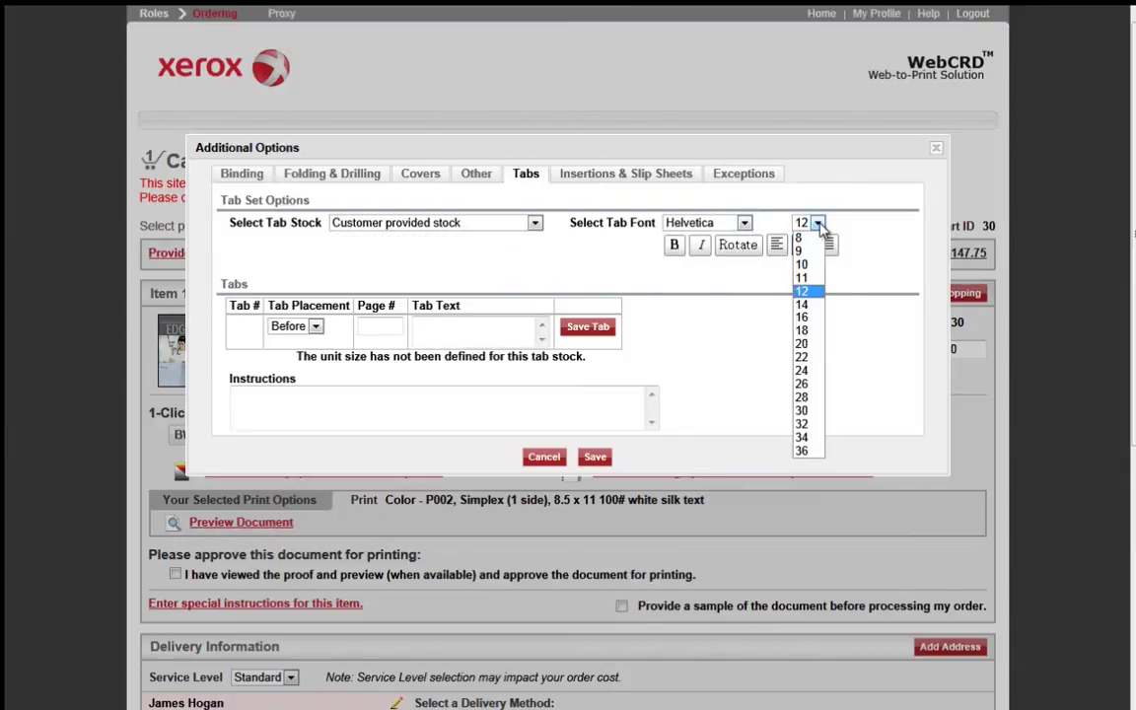
left_click(817, 224)
left_click(802, 245)
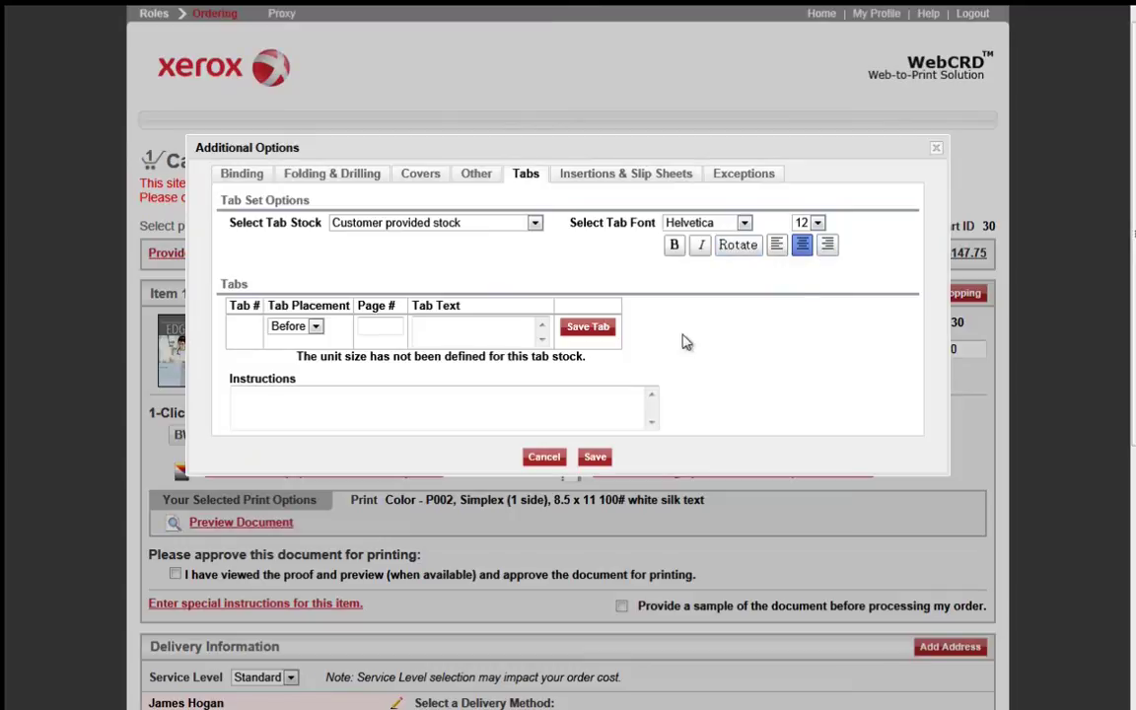
left_click(317, 330)
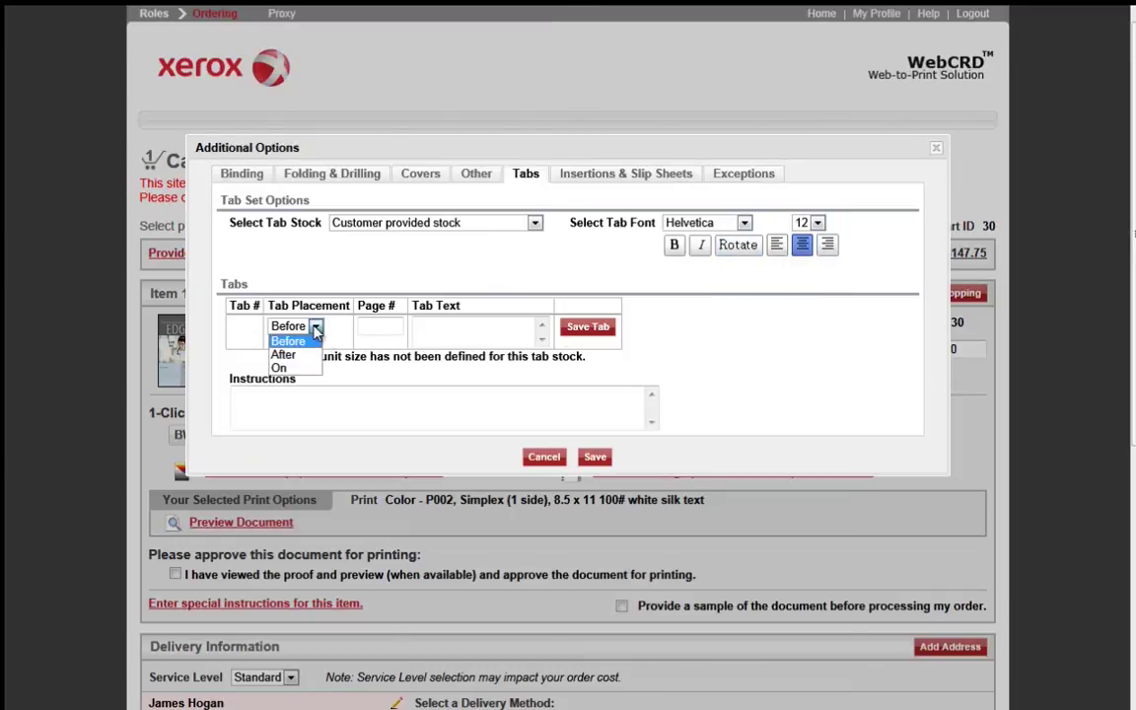
left_click(317, 332)
left_click(380, 325)
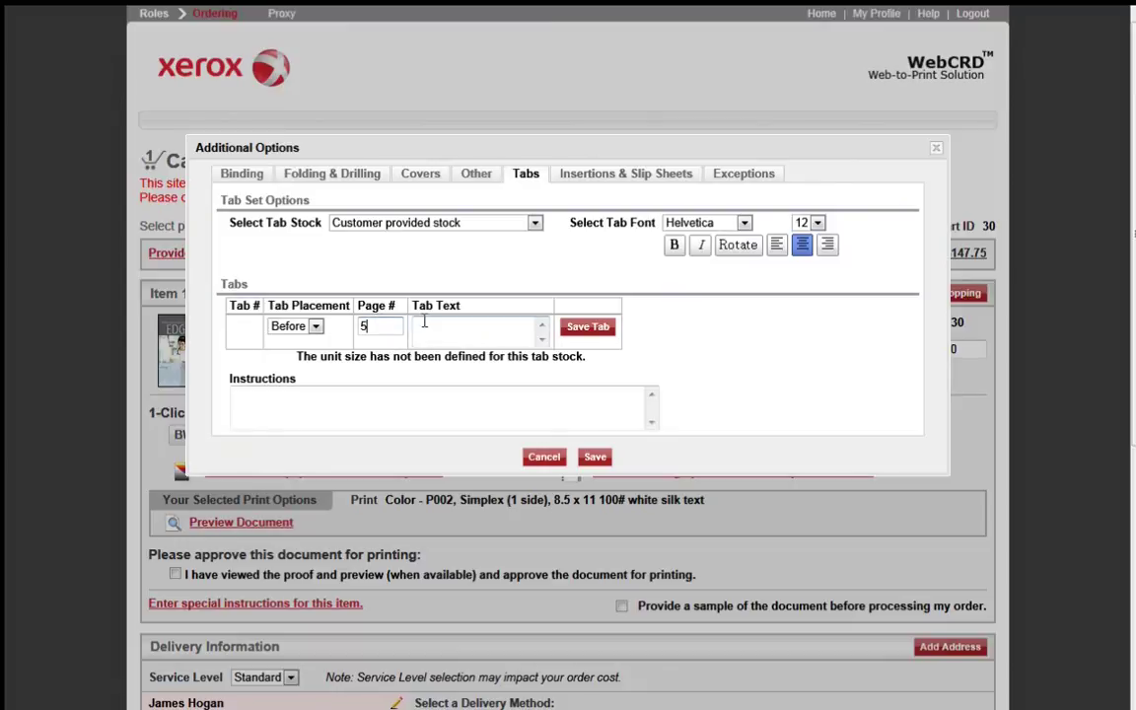
type("Intro")
Step: Review the Insertions & Slip Sheets options, leaving no insert defined
left_click(599, 178)
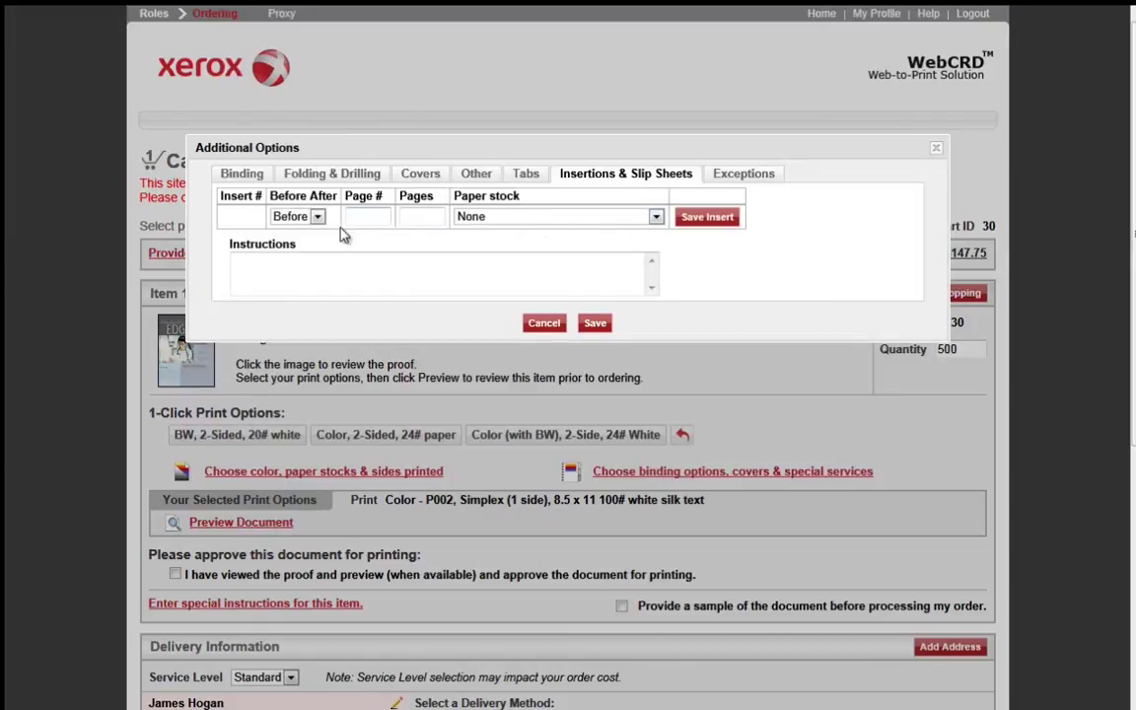
left_click(501, 219)
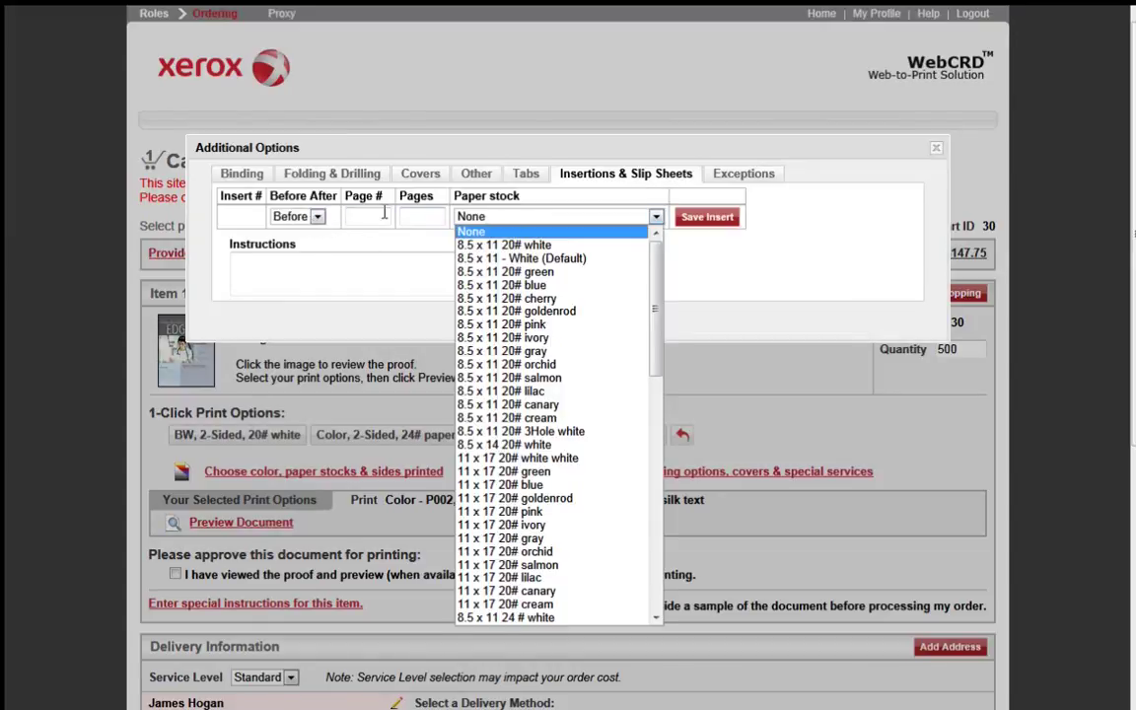
left_click(317, 217)
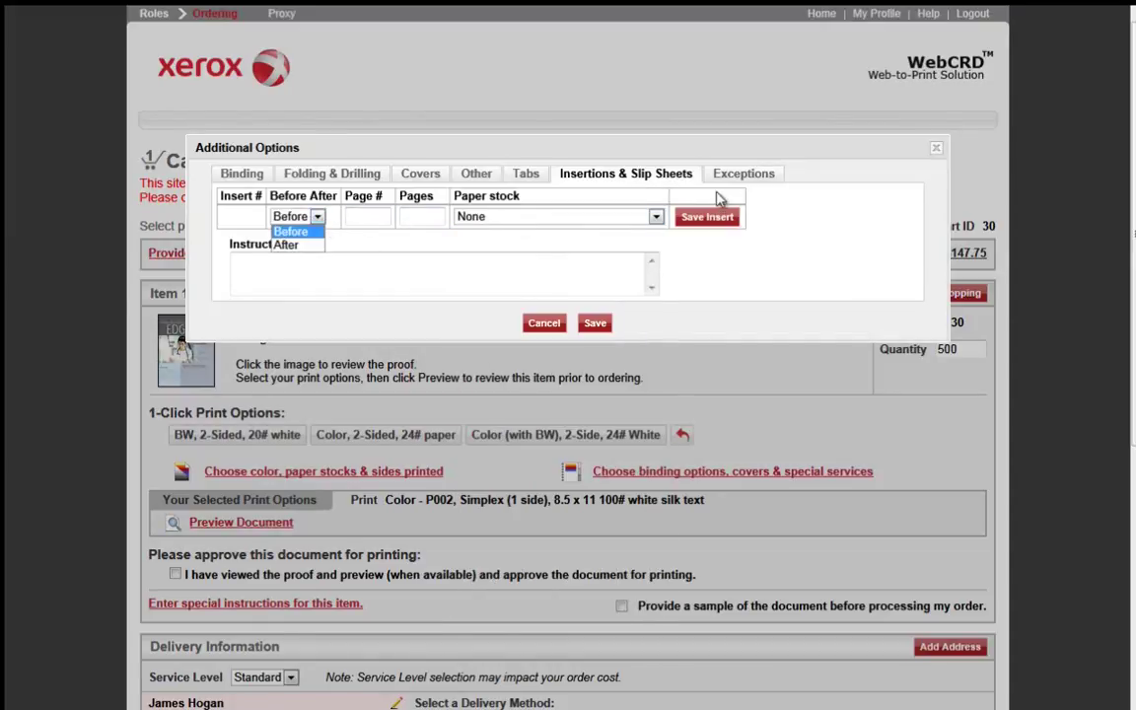
Step: Enter page 5 as an exception with stock None, then cancel the Additional Options
left_click(747, 177)
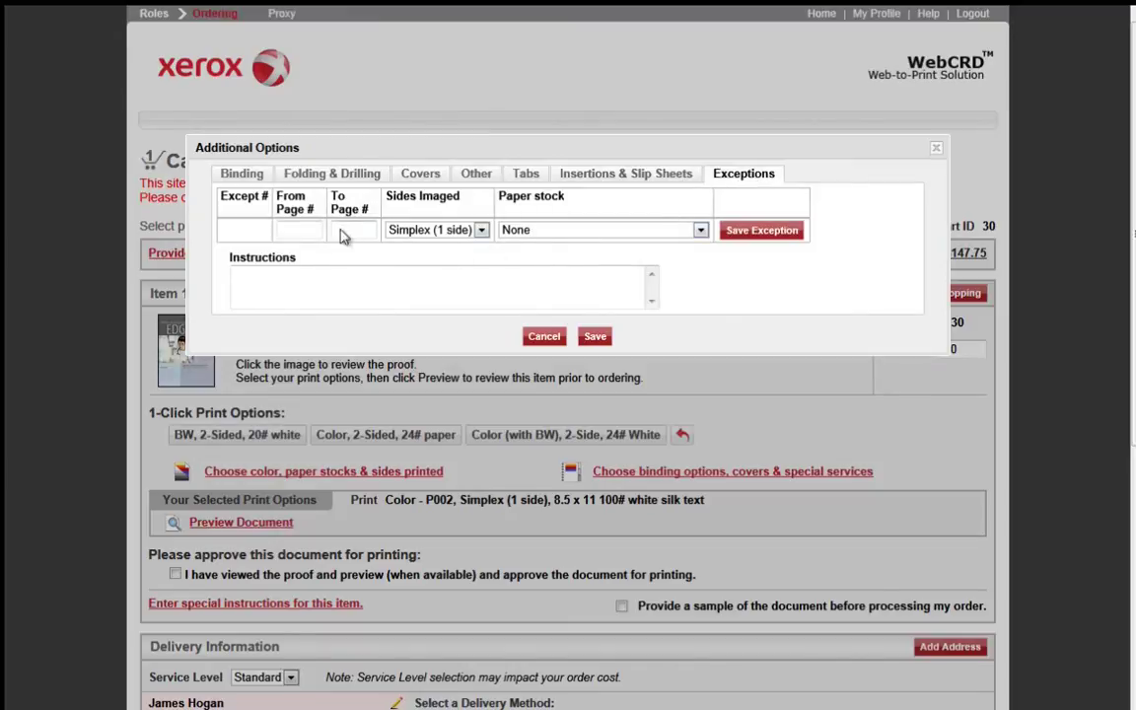
left_click(481, 230)
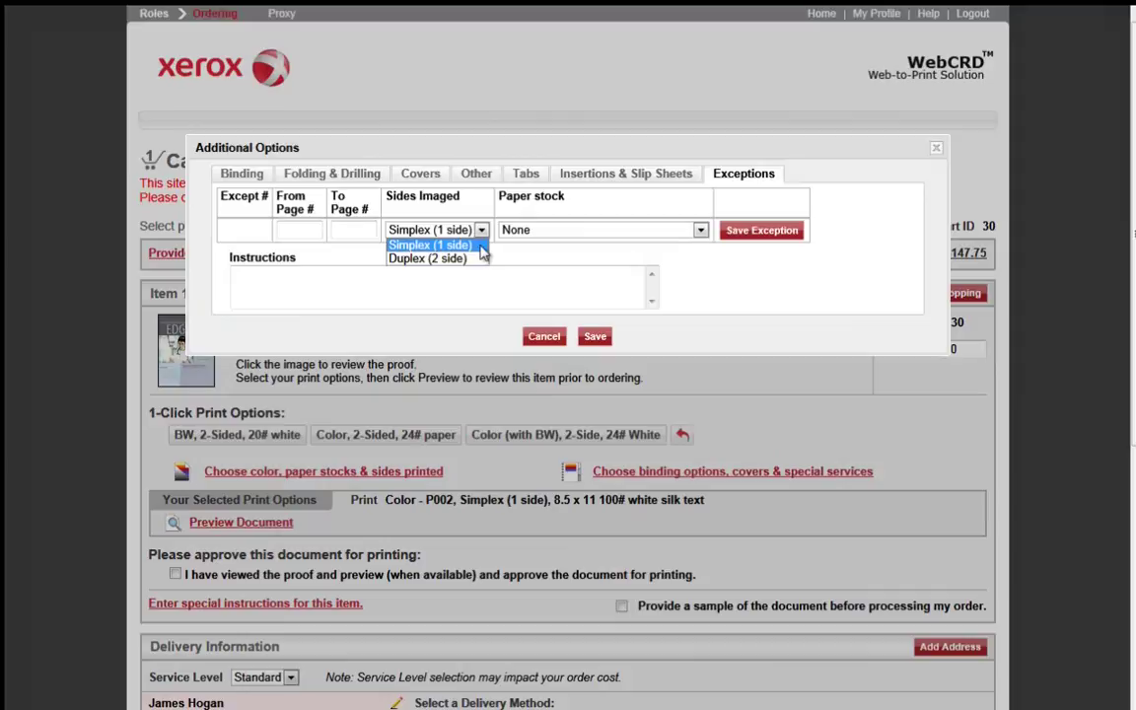
left_click(559, 235)
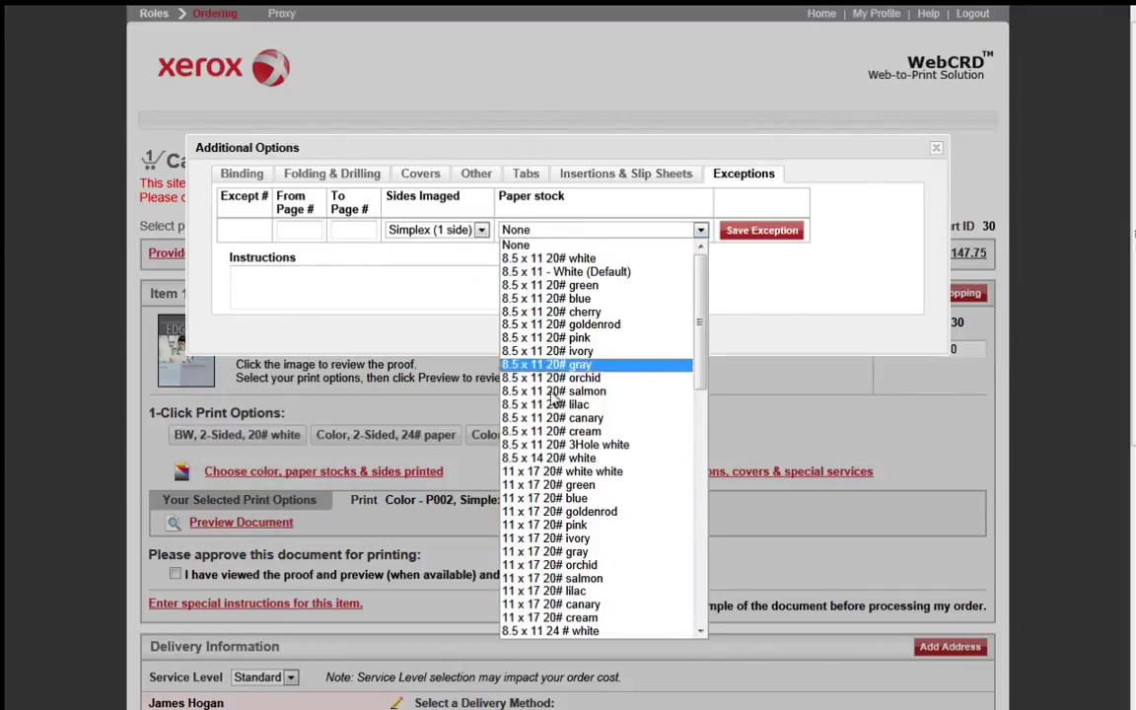
left_click(441, 268)
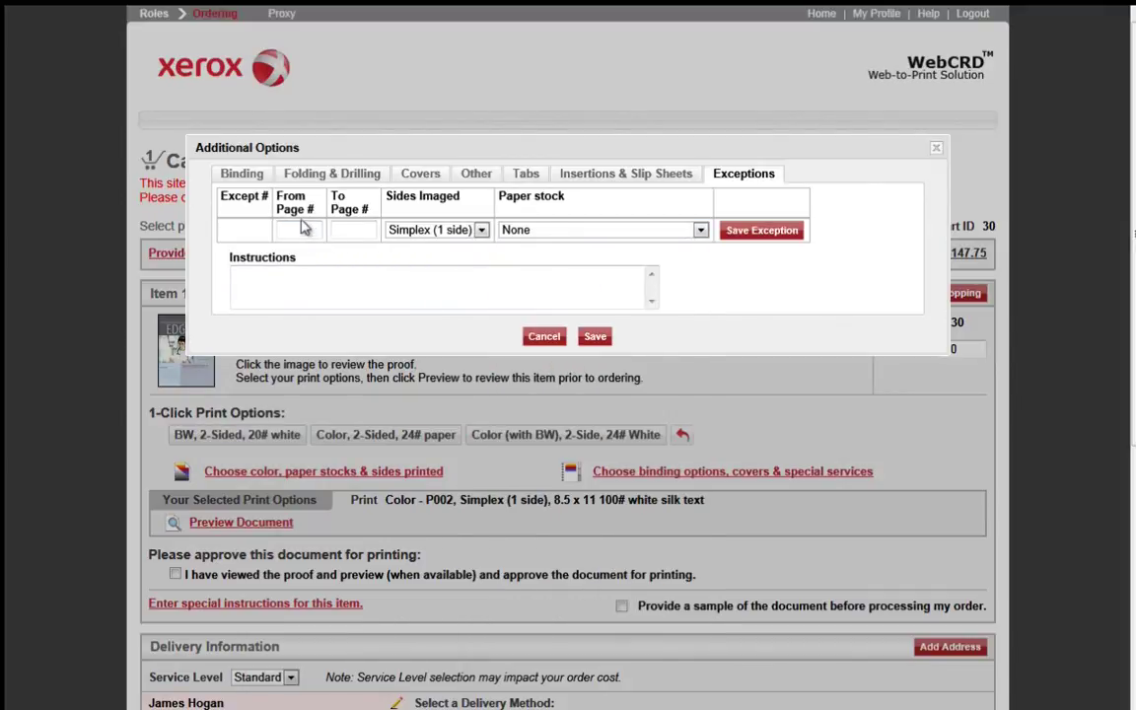
type("5")
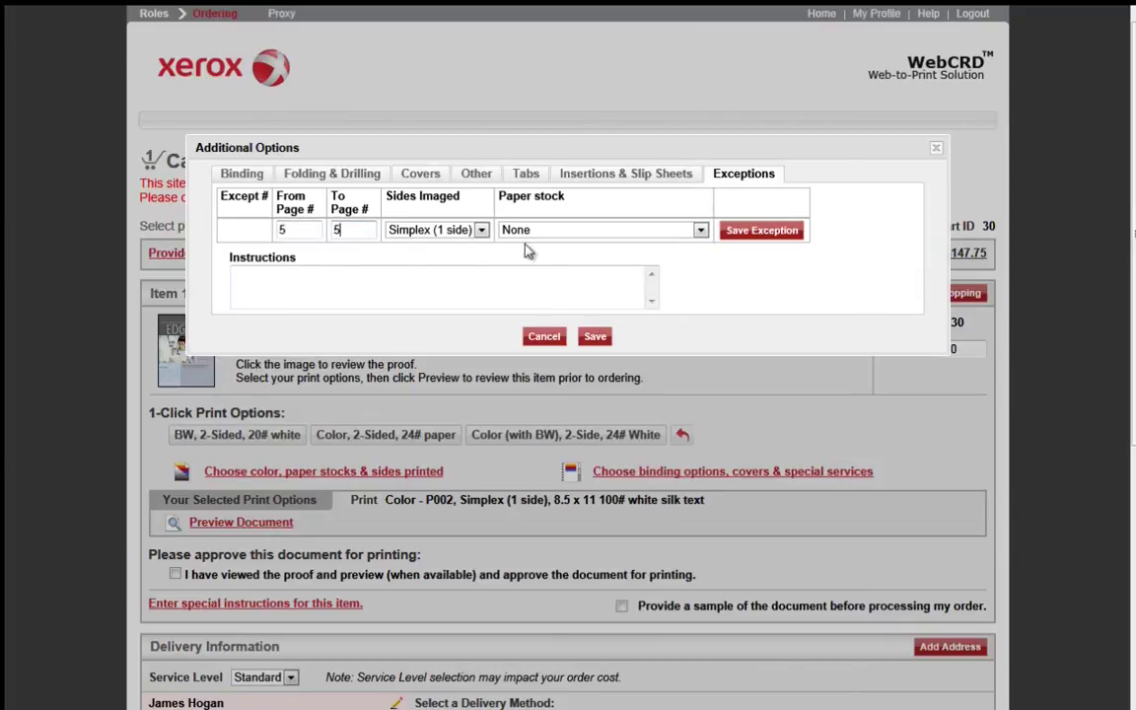
left_click(543, 338)
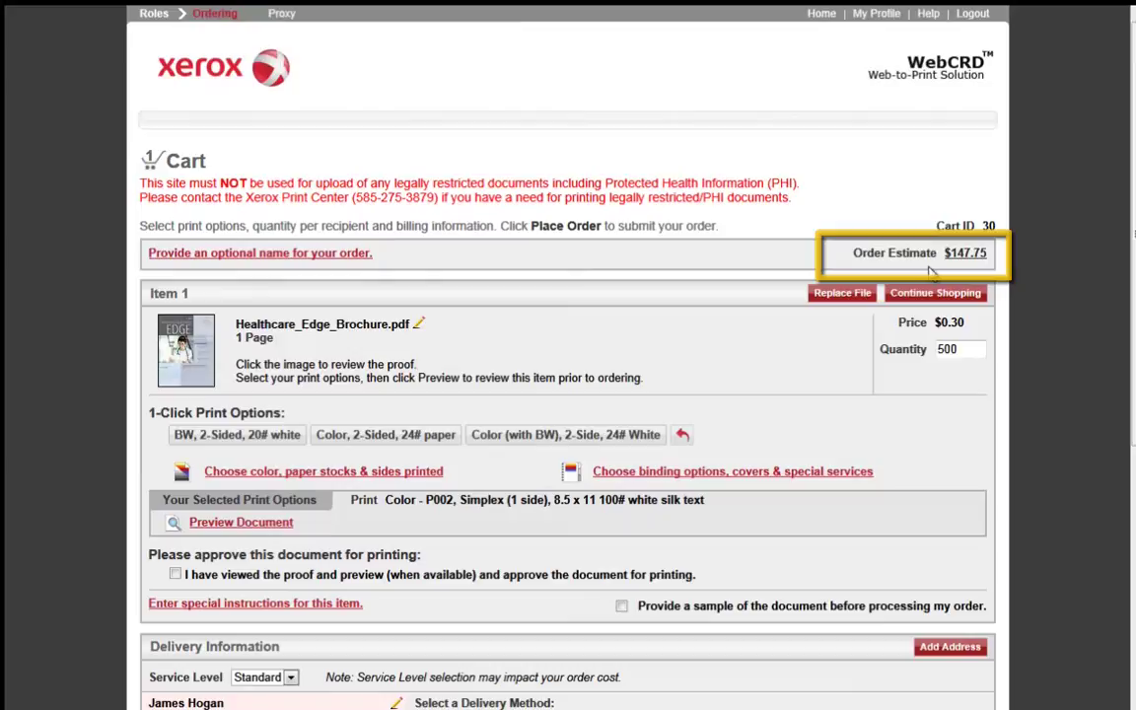
scroll(937, 272, "down", 1)
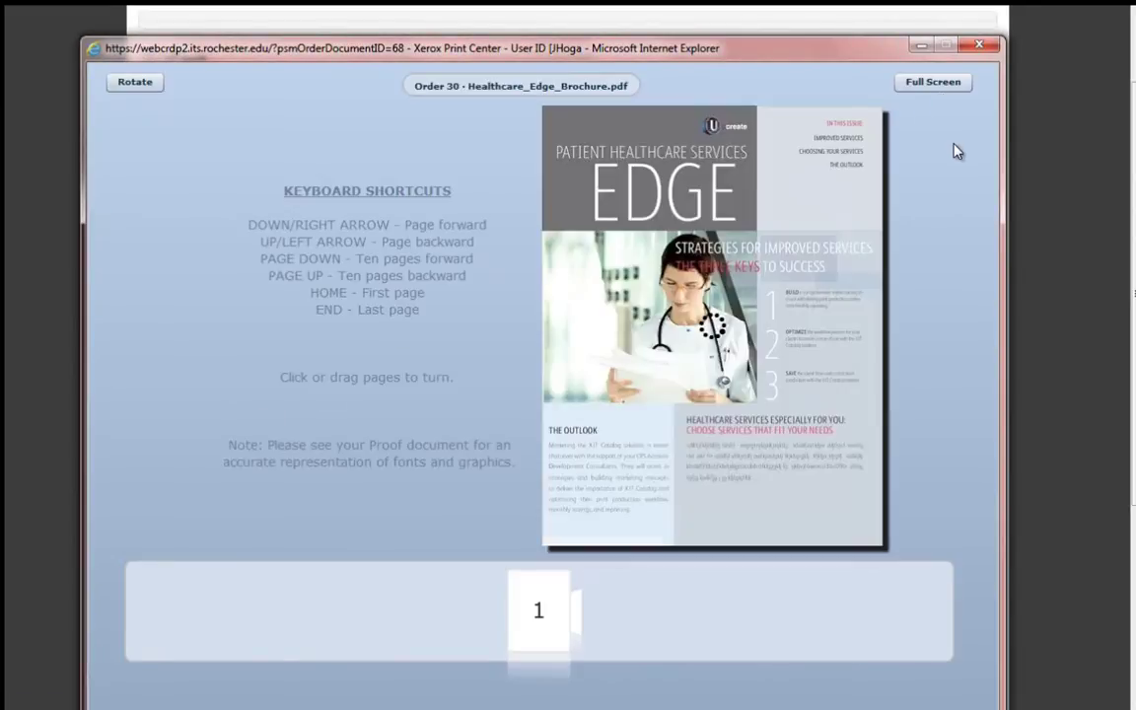
left_click_drag(879, 124, 907, 121)
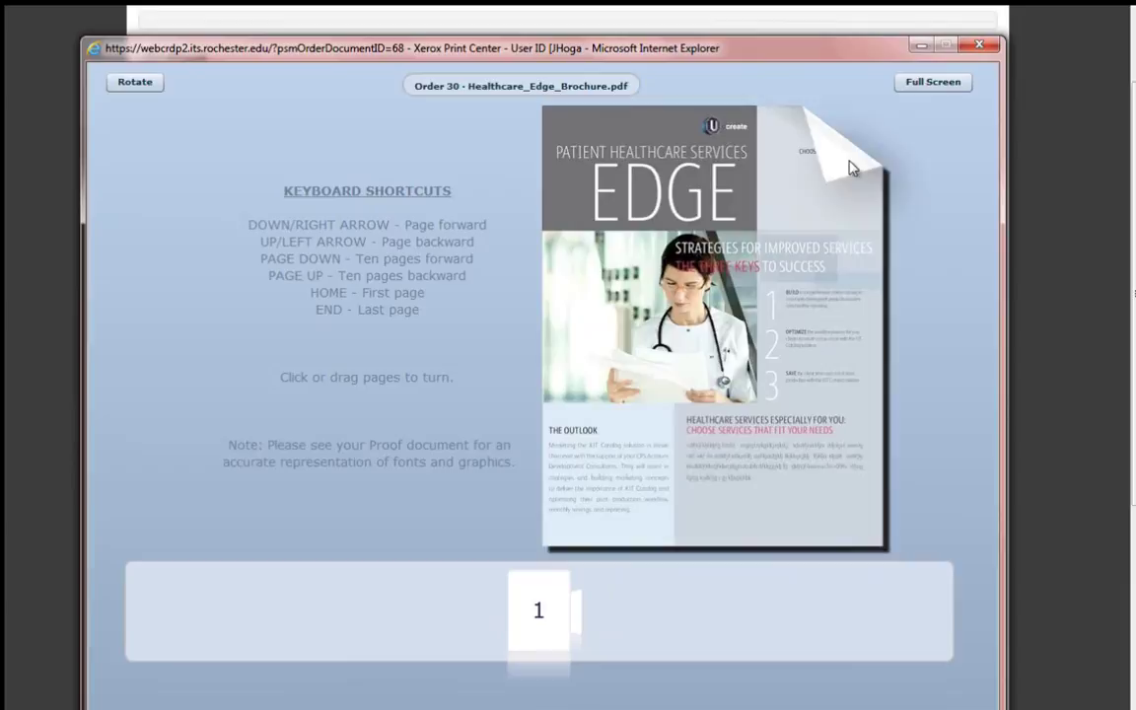
left_click(881, 114)
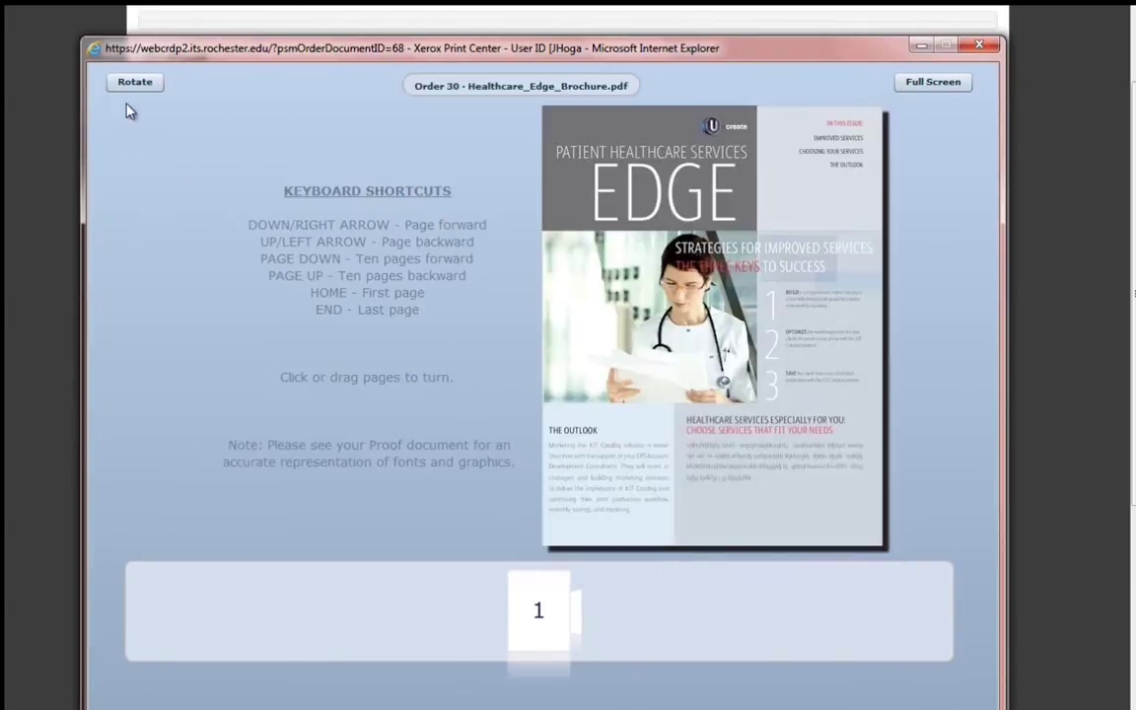
left_click(130, 87)
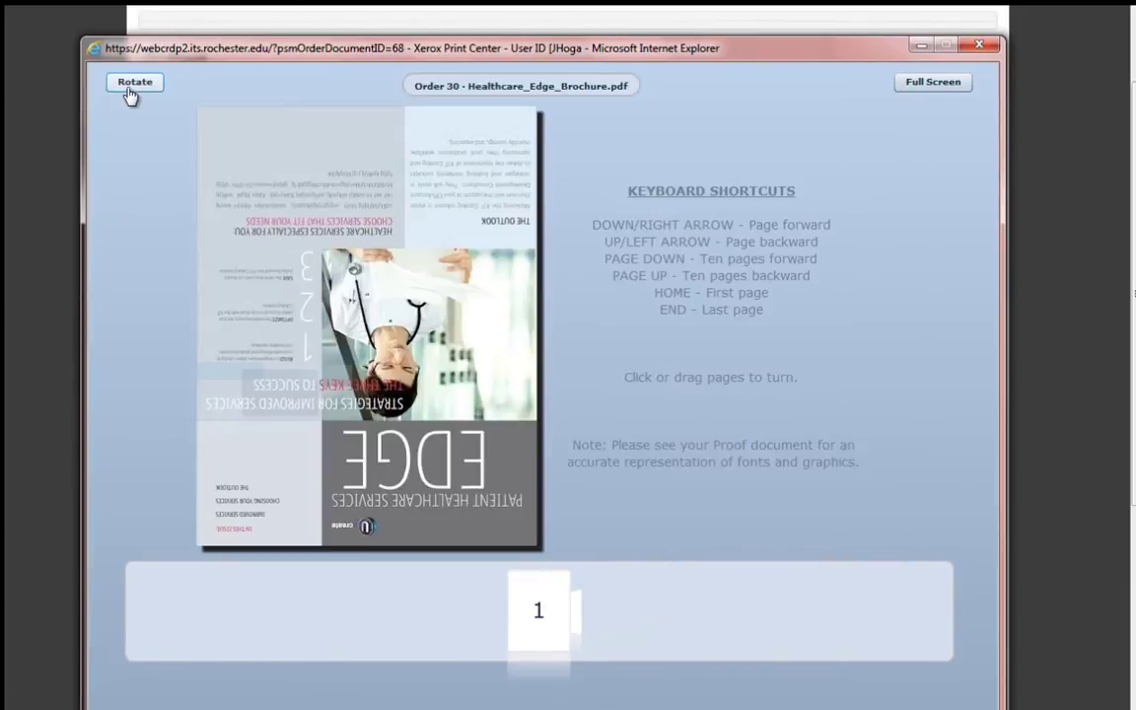
left_click(129, 89)
key("alt+F4")
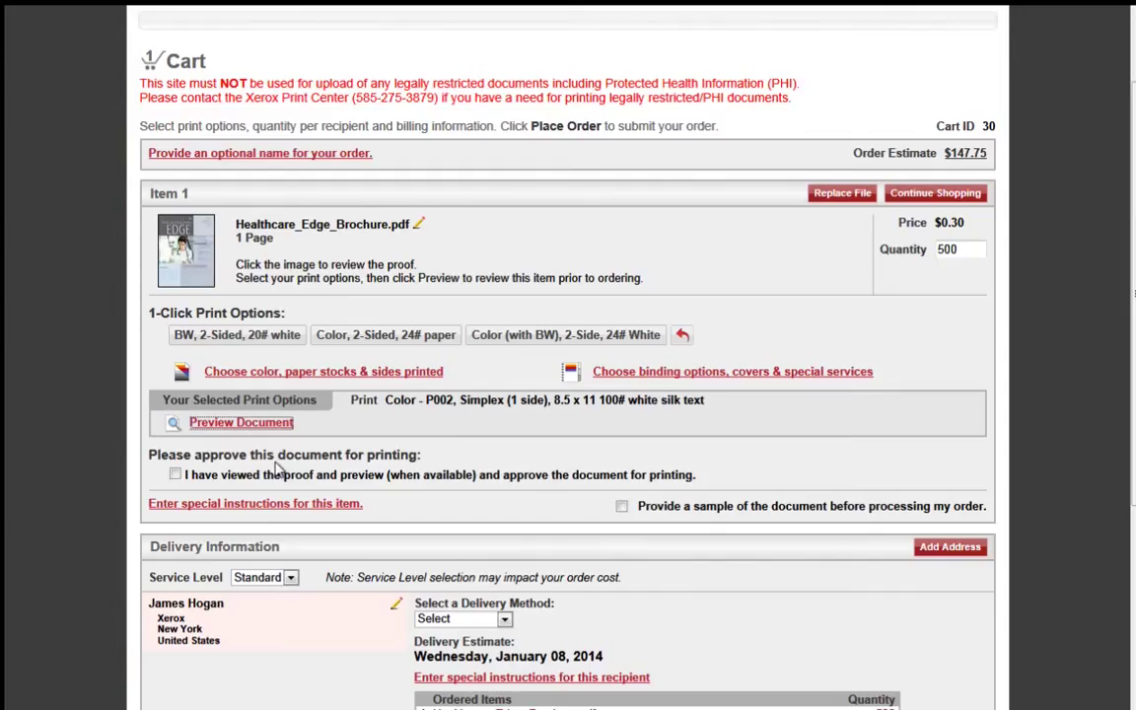
Step: Approve the viewed proof for printing and toggle the 'Provide a sample' option
left_click(174, 477)
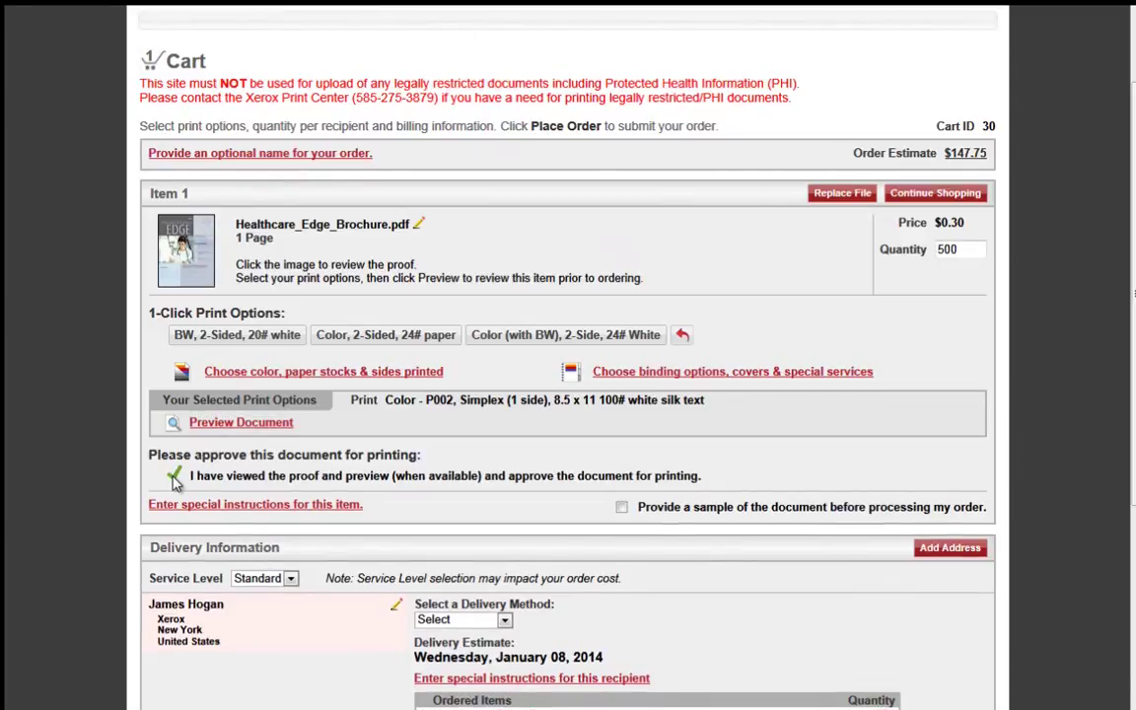
left_click(623, 511)
Step: Keep Standard service level and set the delivery method to Hold for pickup
scroll(622, 516, "down", 2)
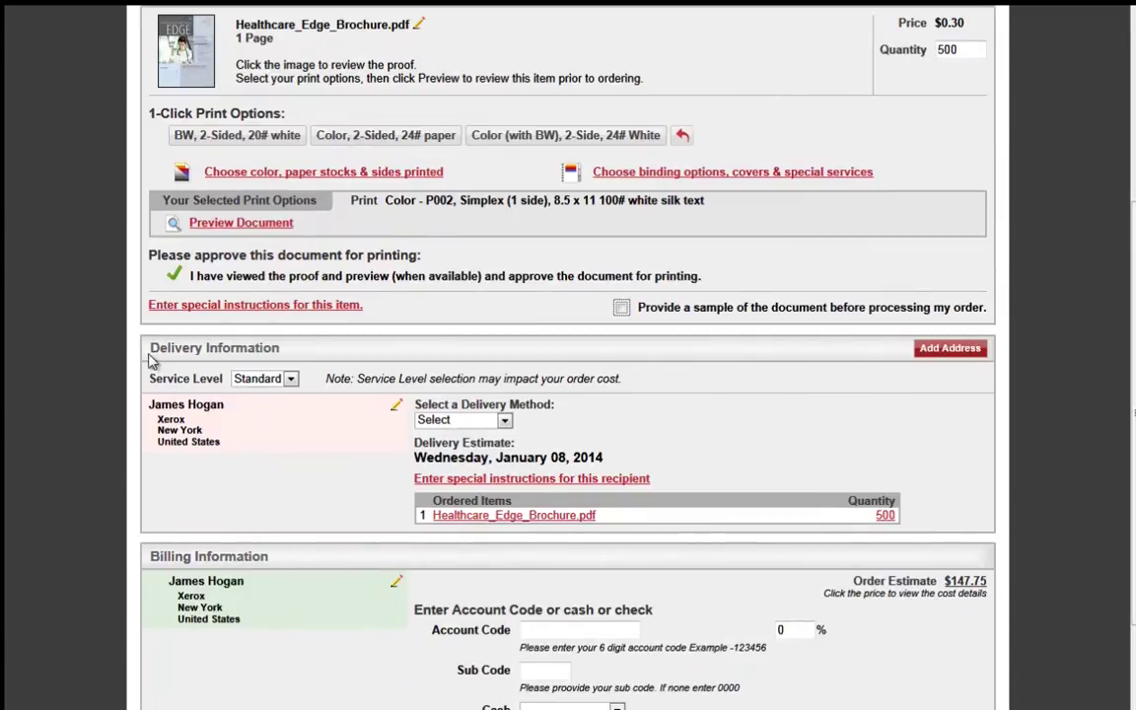
left_click(291, 379)
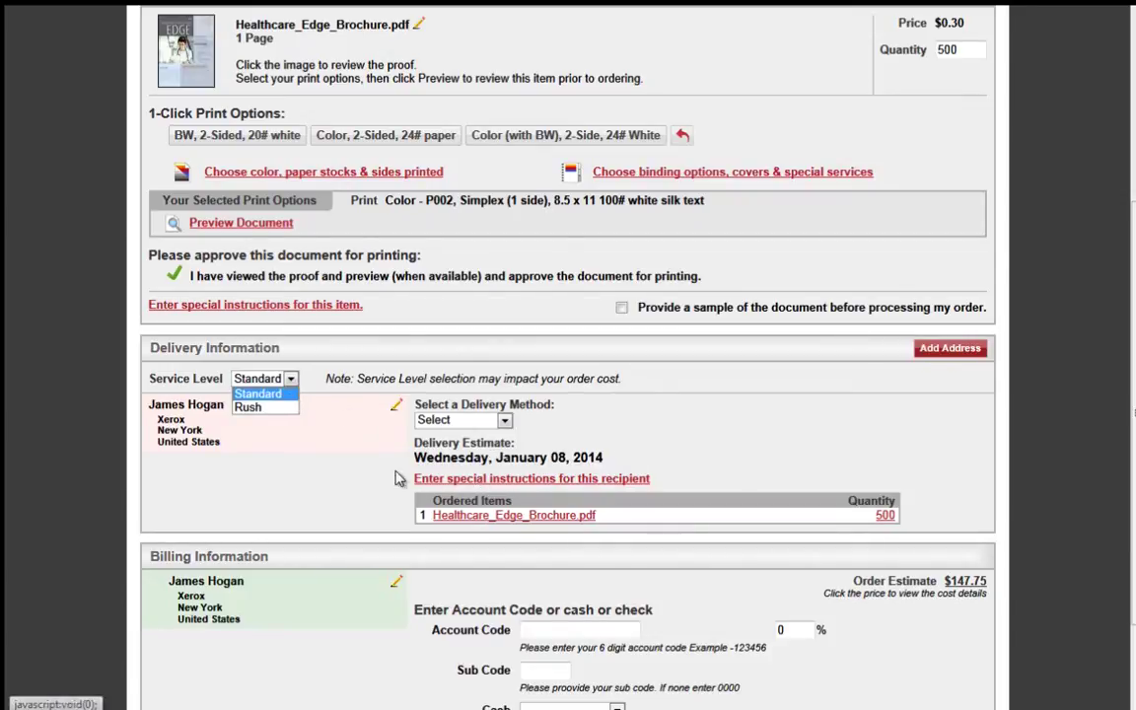
left_click(258, 406)
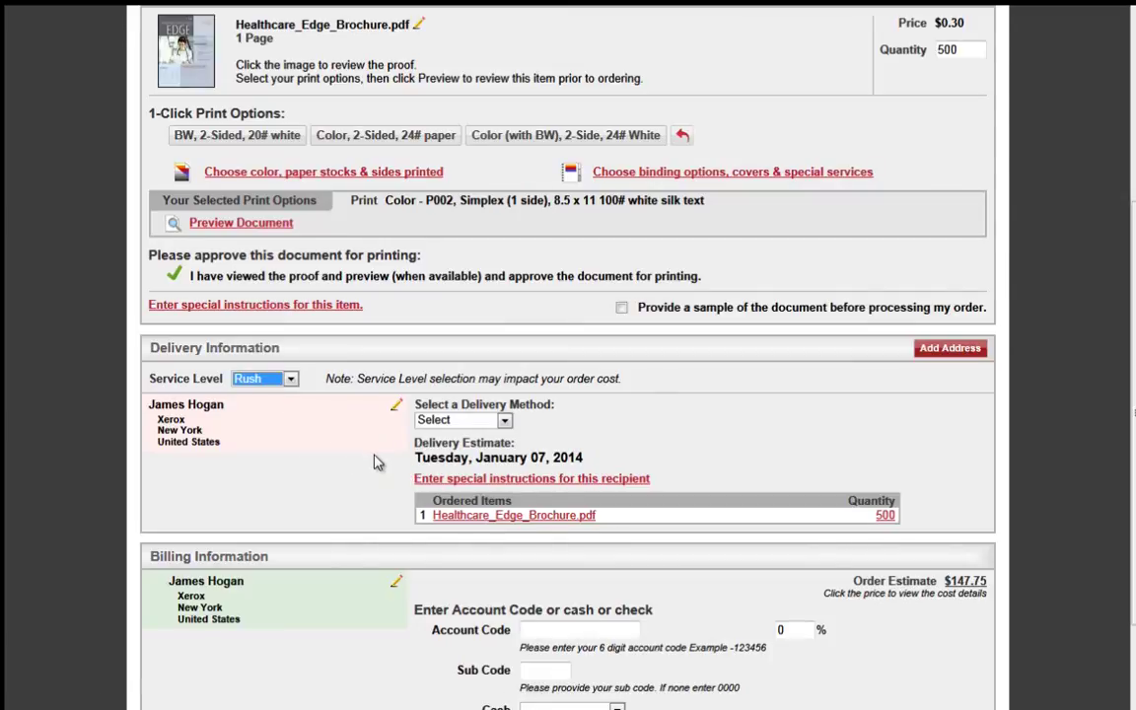
left_click(505, 421)
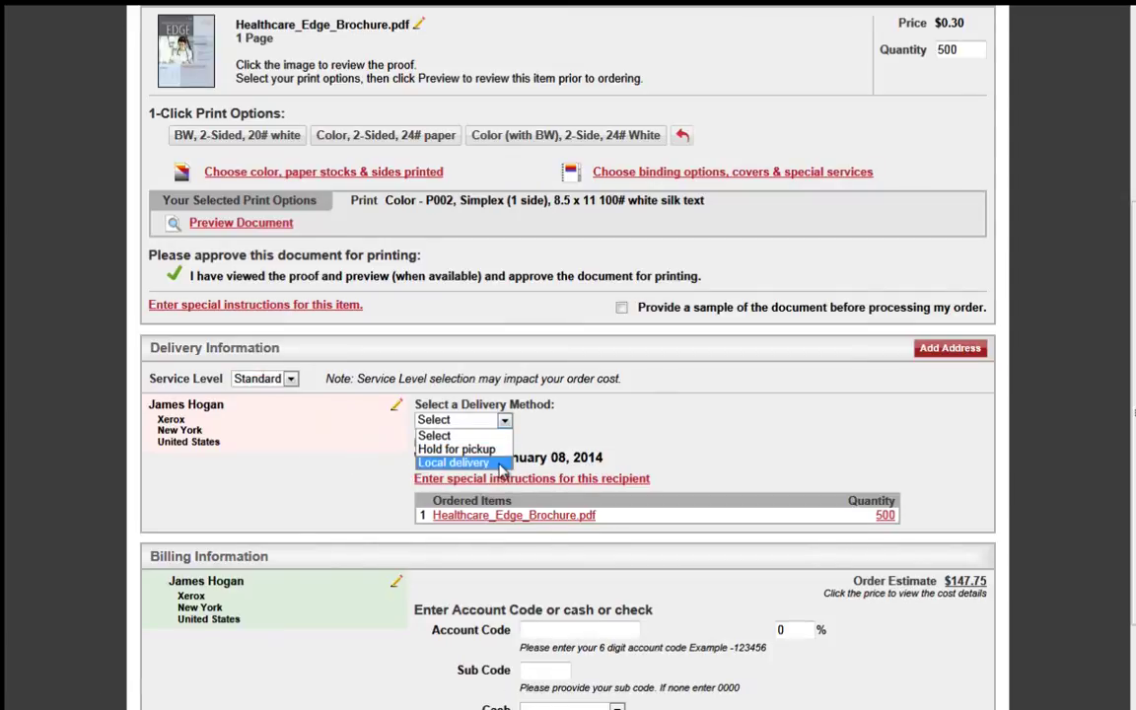
left_click(454, 462)
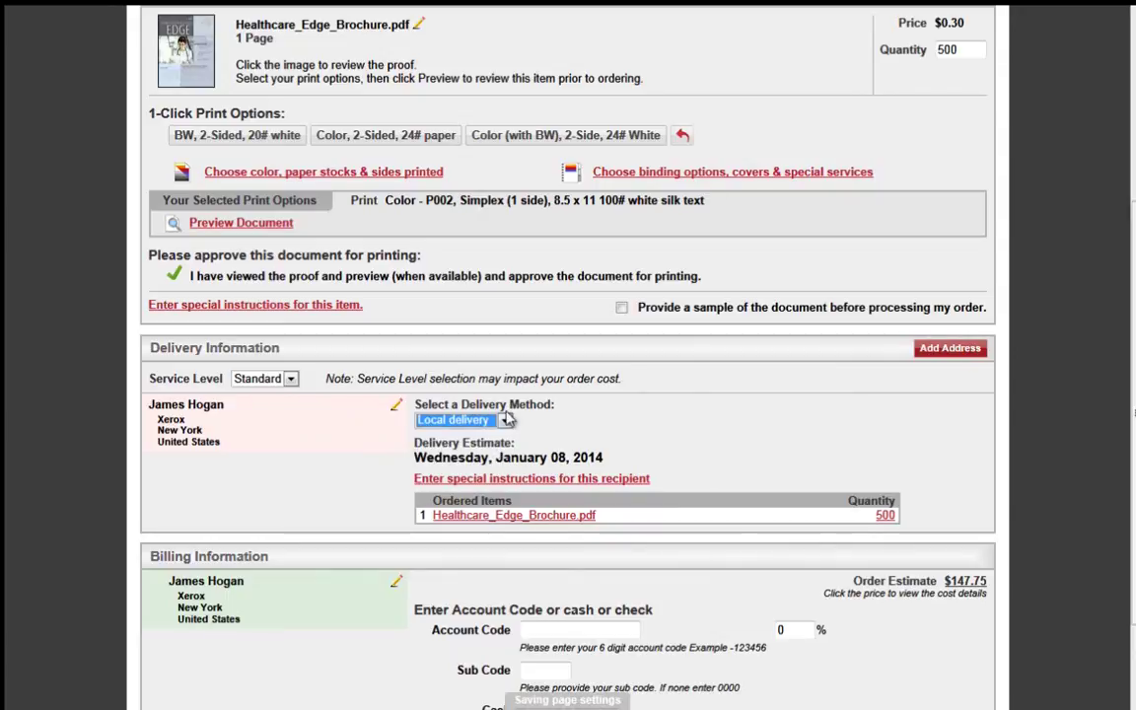
key("Up")
scroll(636, 541, "down", 1)
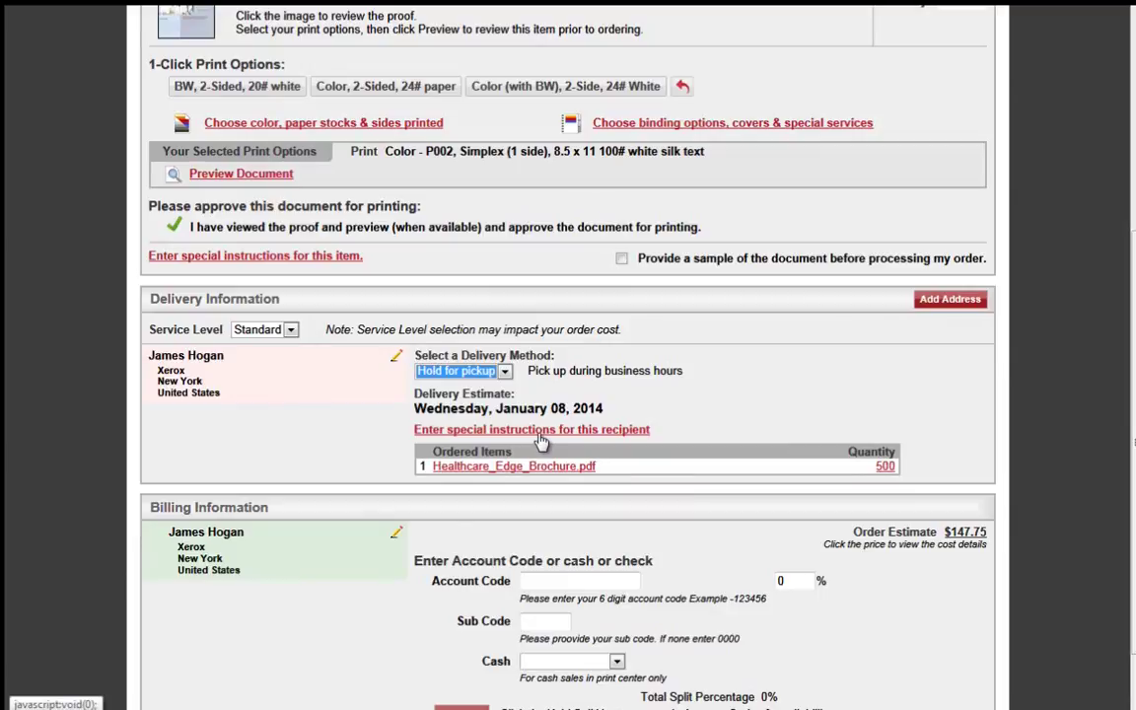
Step: Enter the billing account code and leave the percentage split field empty
scroll(541, 441, "down", 2)
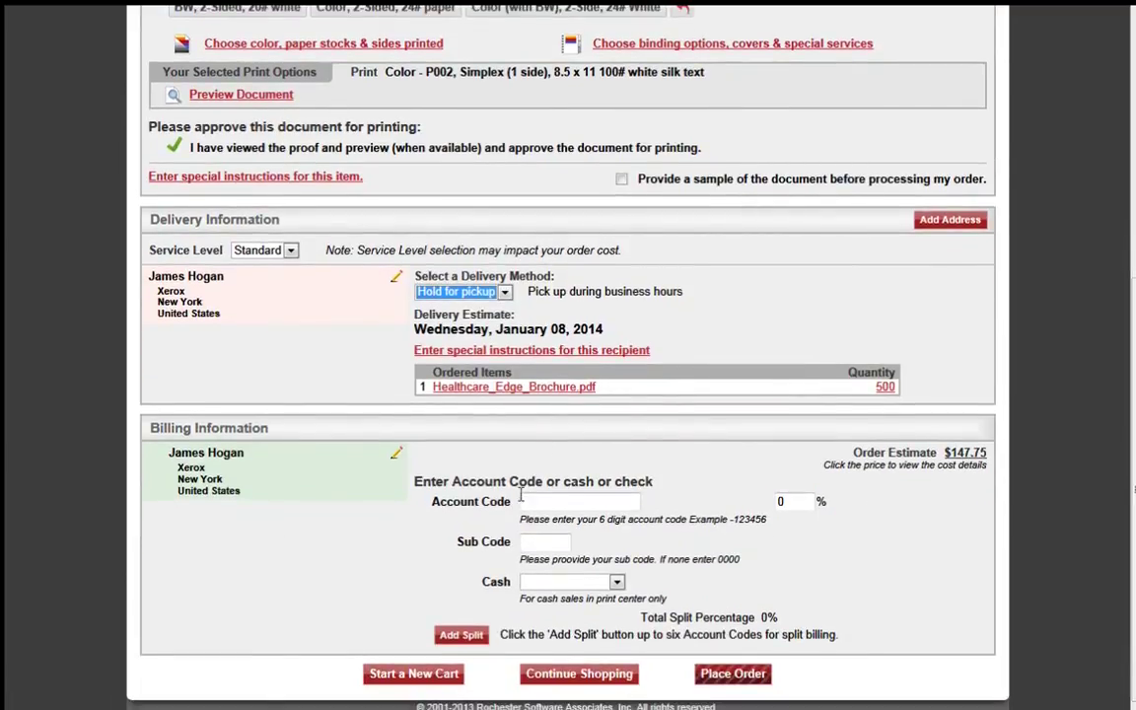
left_click(529, 501)
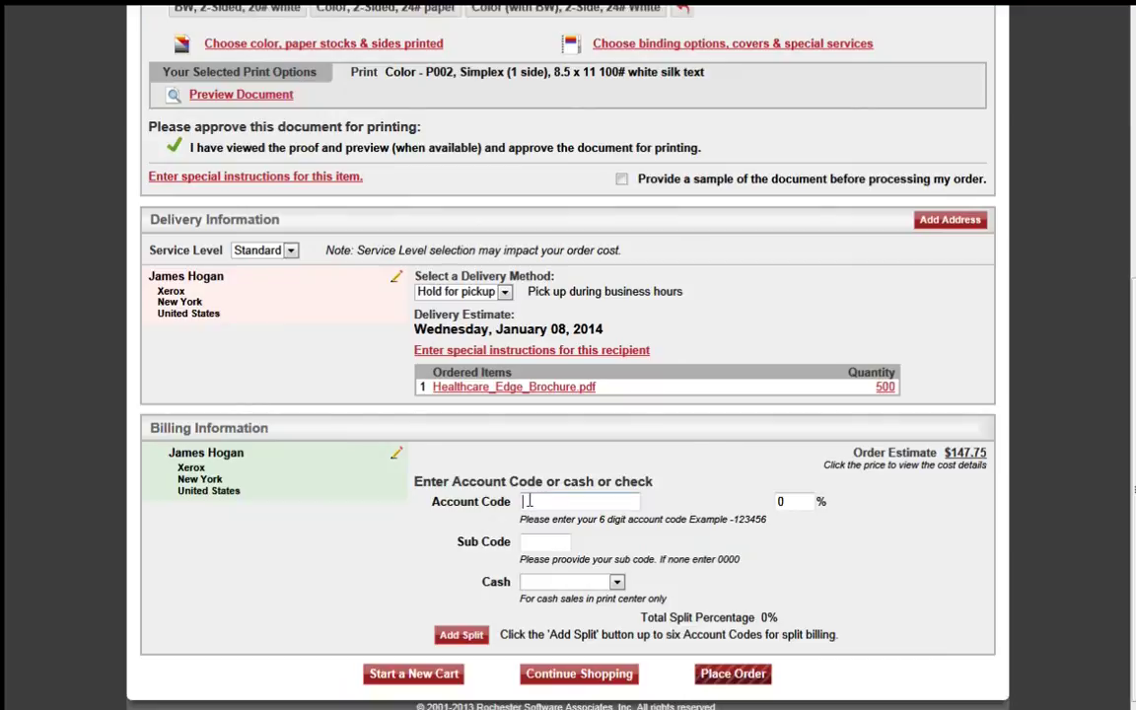
type("8388888")
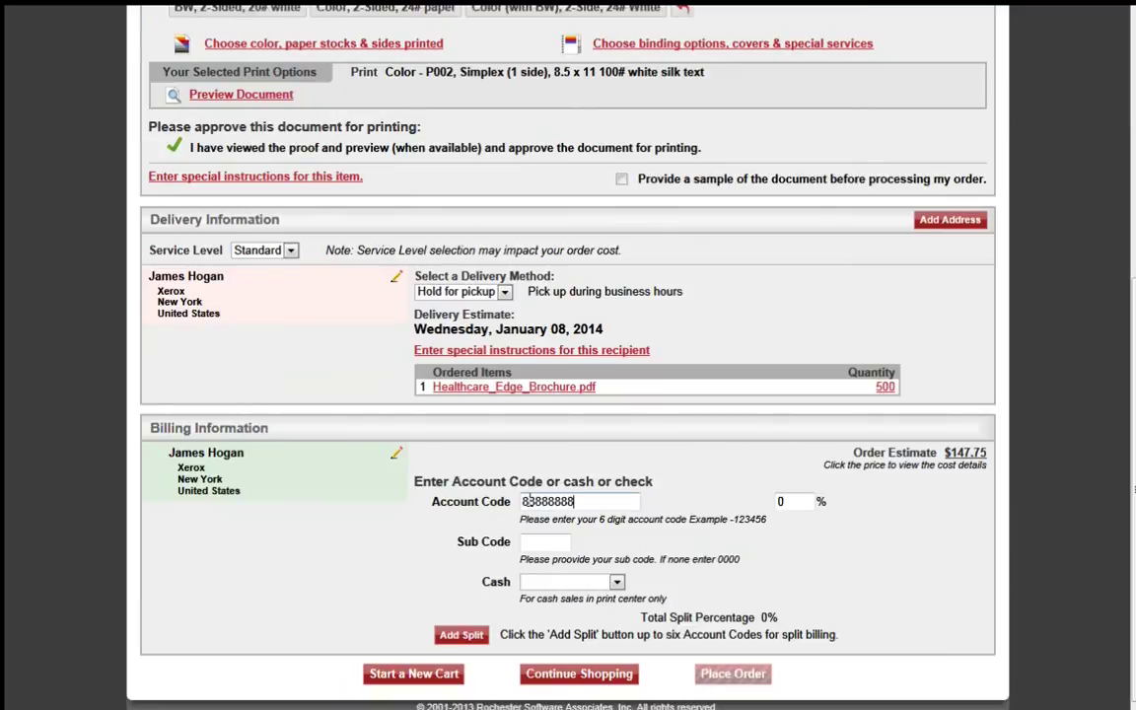
key("BackSpace")
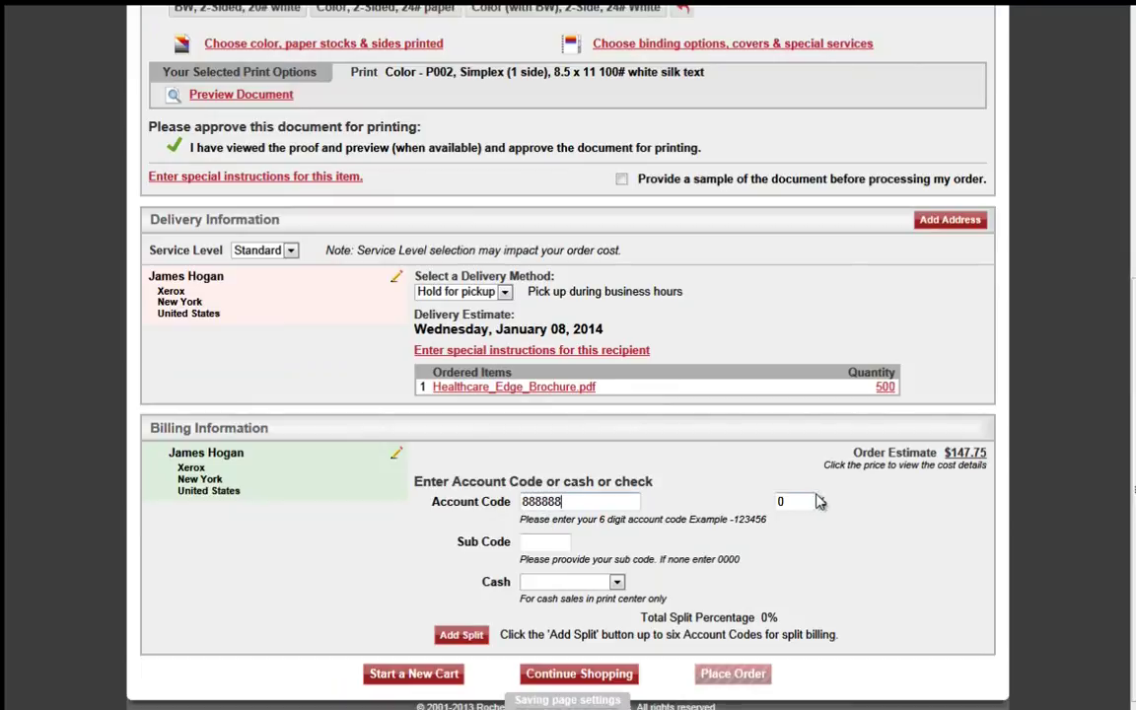
key("Tab")
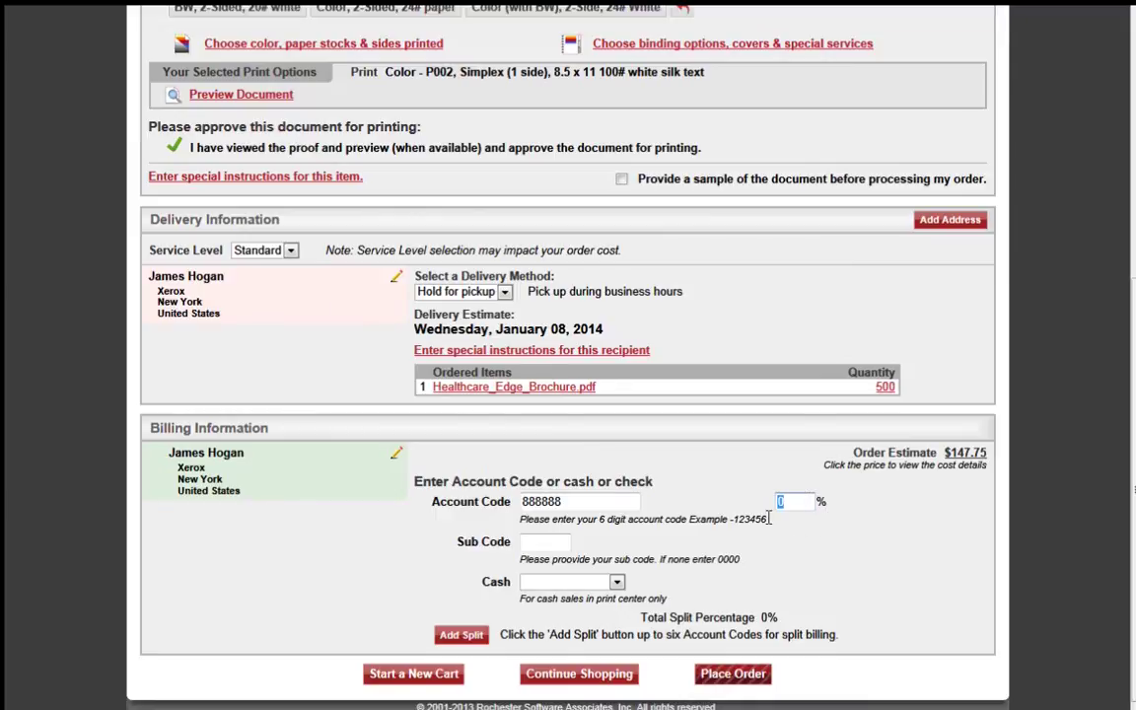
type("100")
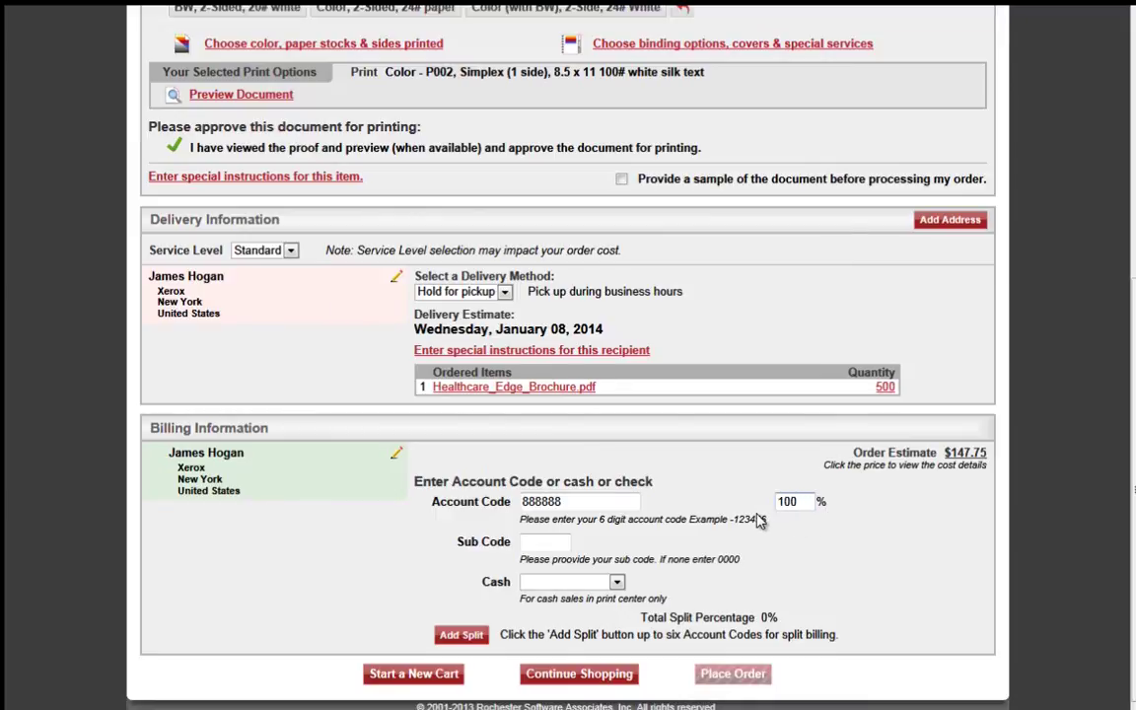
key("BackSpace")
key("BackSpace")
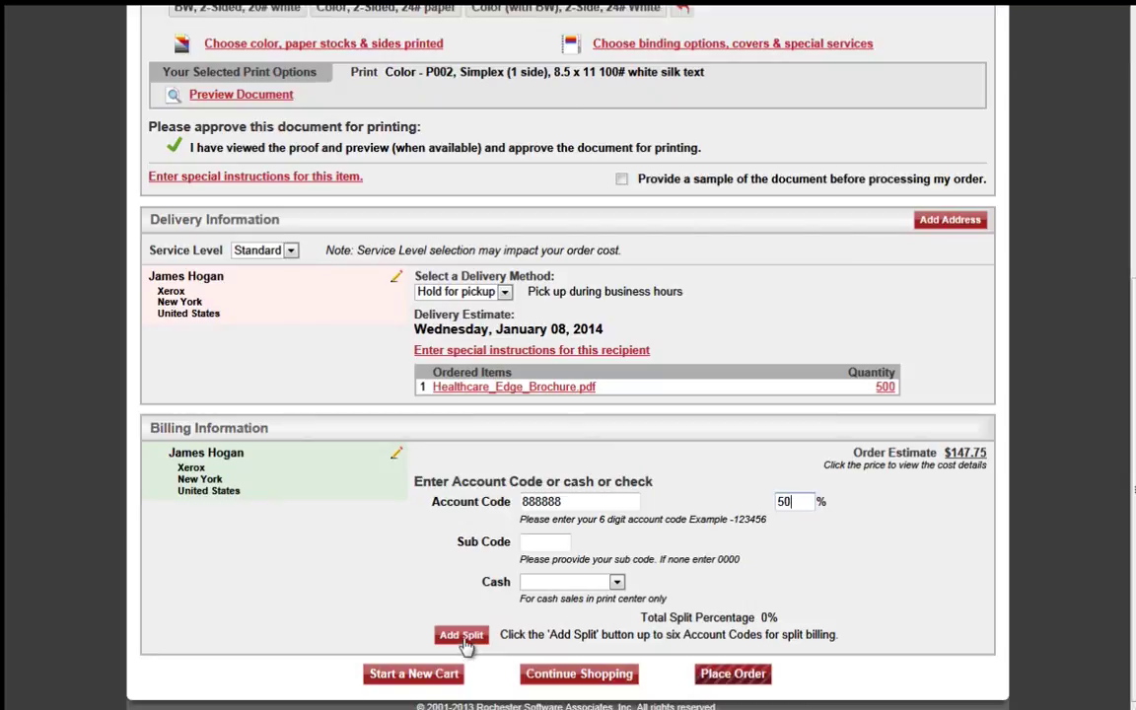
left_click_drag(804, 501, 750, 504)
key("BackSpace")
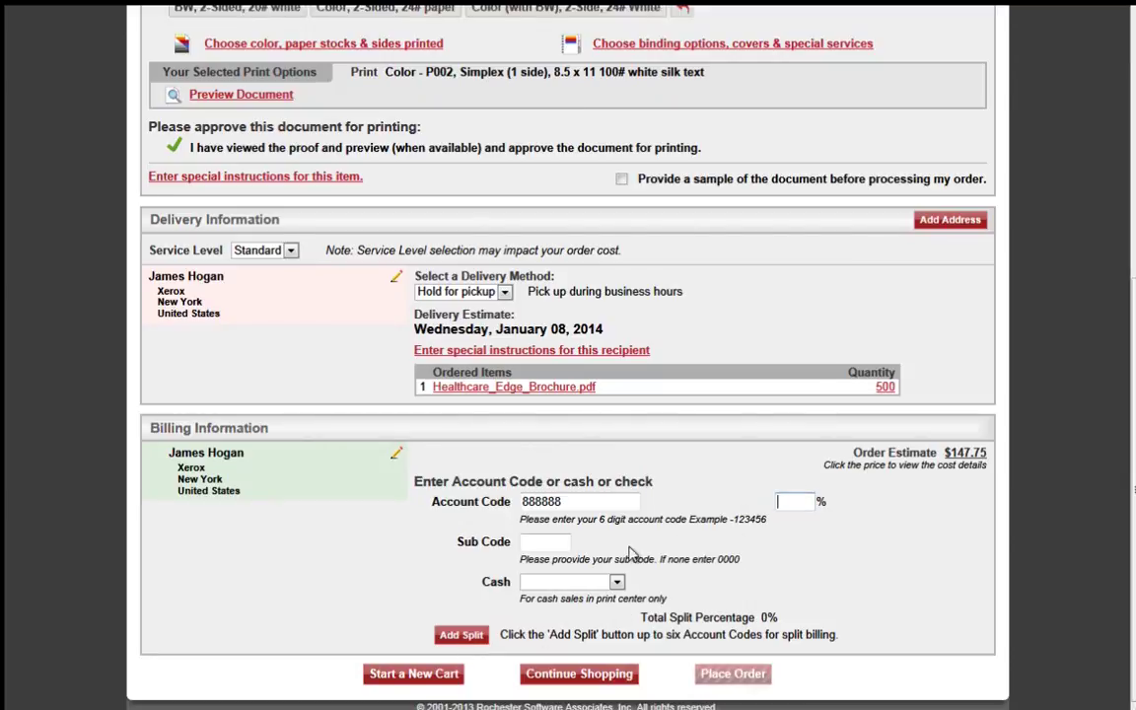
Step: Enter sub code 0000 and leave the Cash sale choice blank
left_click(561, 542)
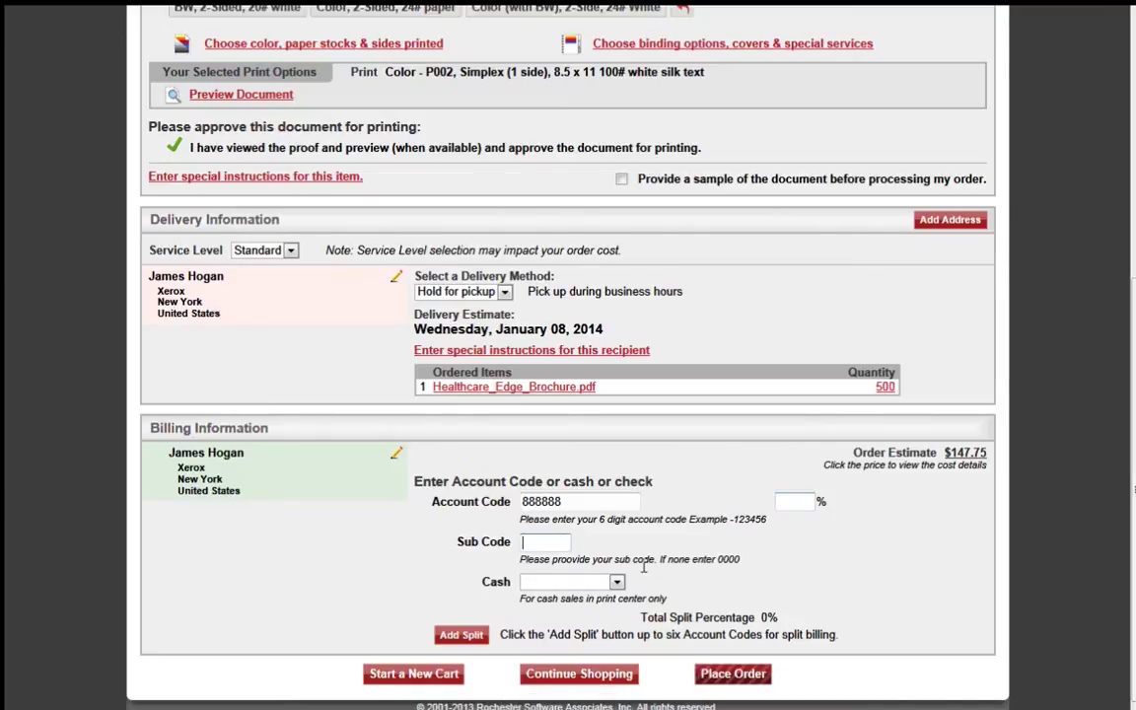
type("0000")
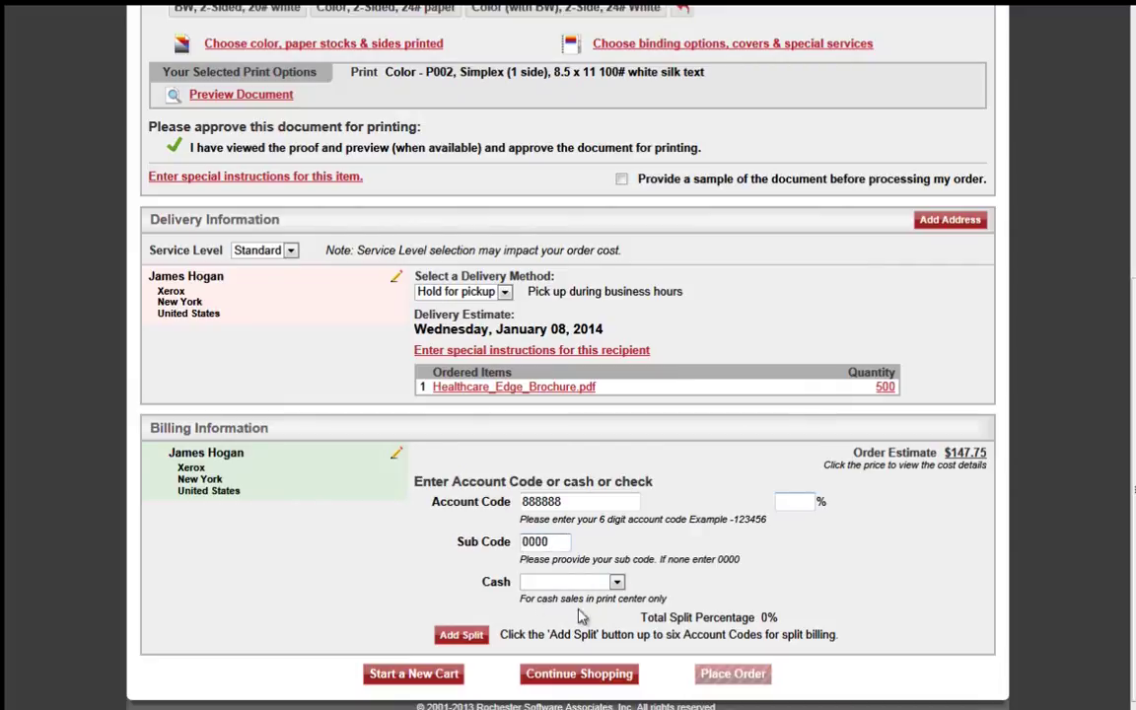
left_click(616, 582)
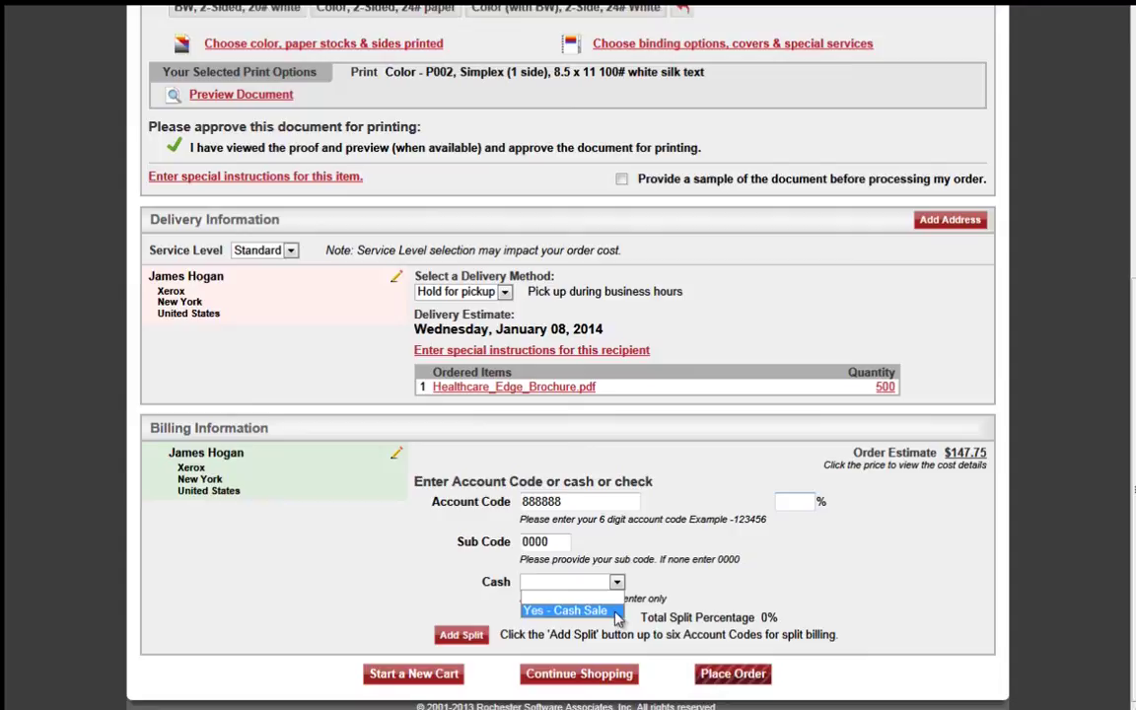
left_click(683, 579)
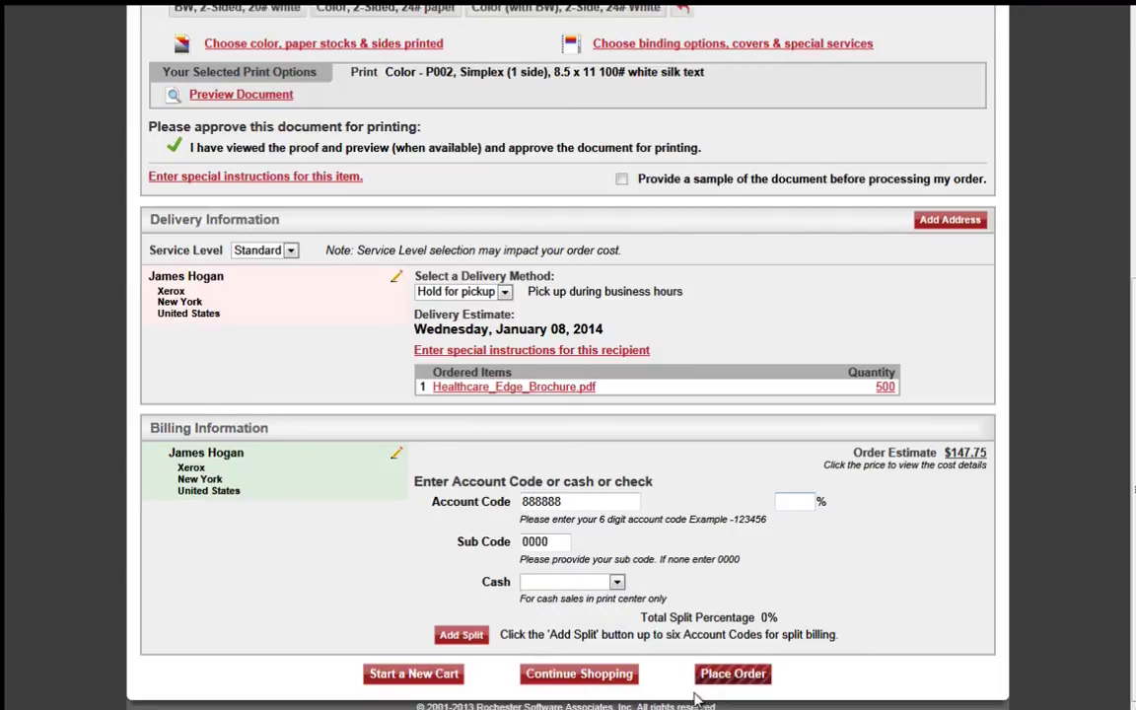
Step: Place the order, confirm the $147.75 total, and review the Order Submitted receipt
left_click(731, 678)
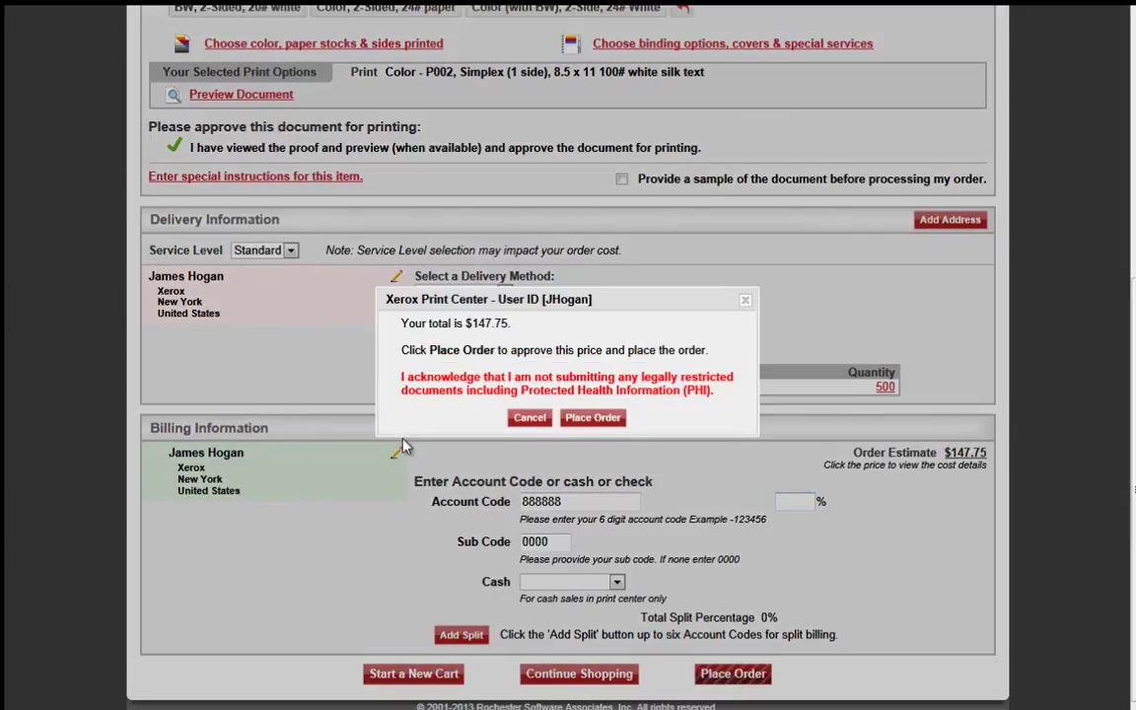
left_click(612, 421)
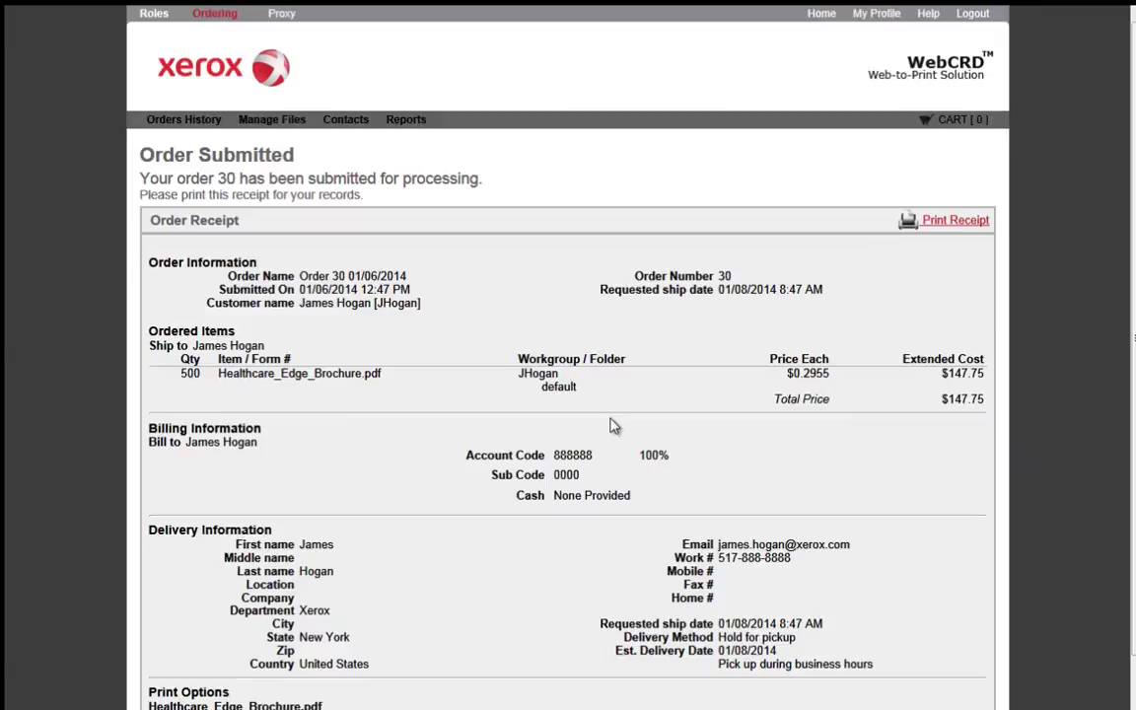
scroll(568, 355, "down", 1)
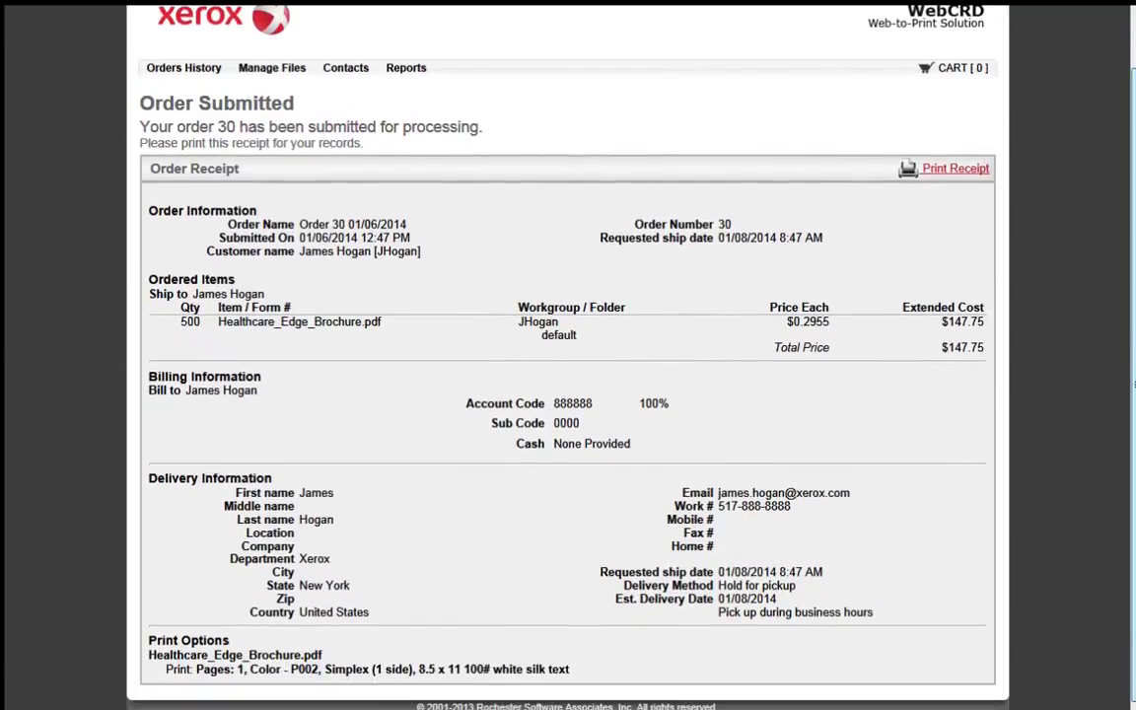
scroll(568, 355, "up", 1)
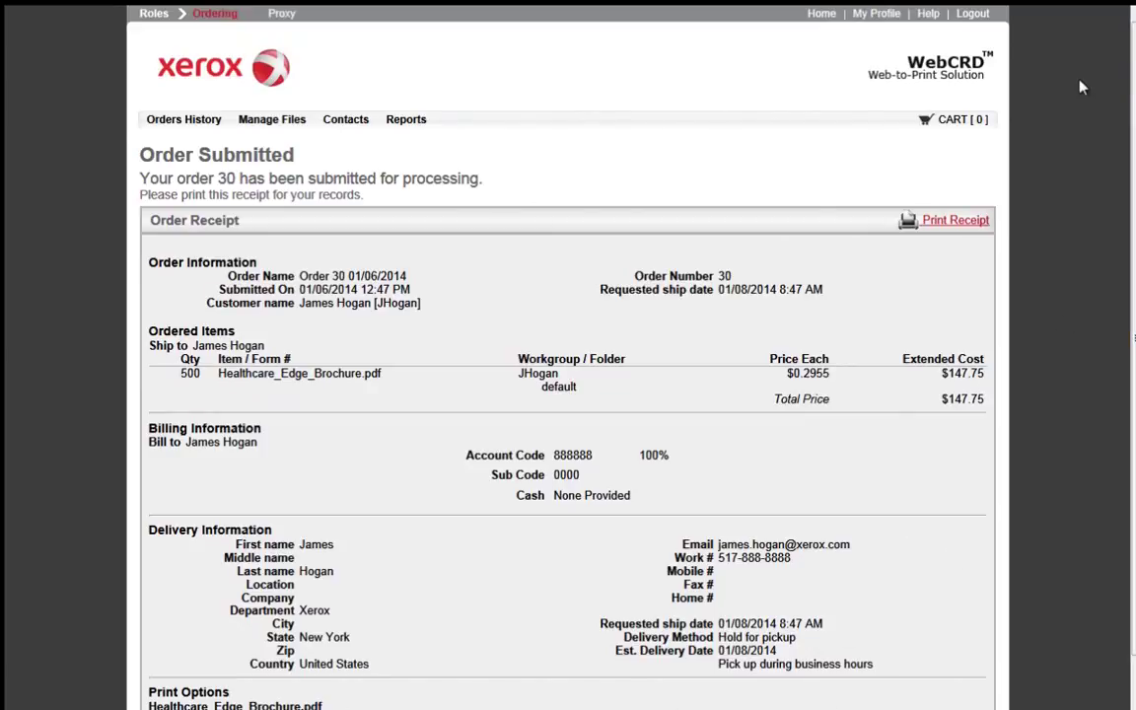
Step: Leave the order 30 receipt and go back to the WebCRD Ordering home page
left_click(972, 14)
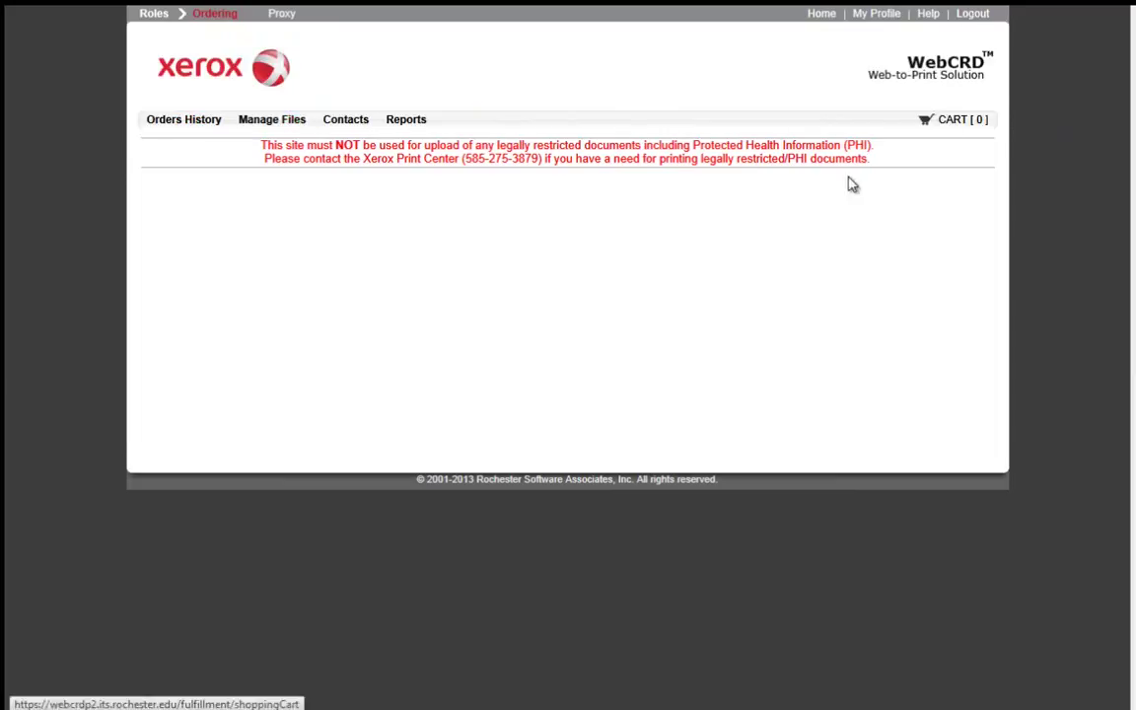